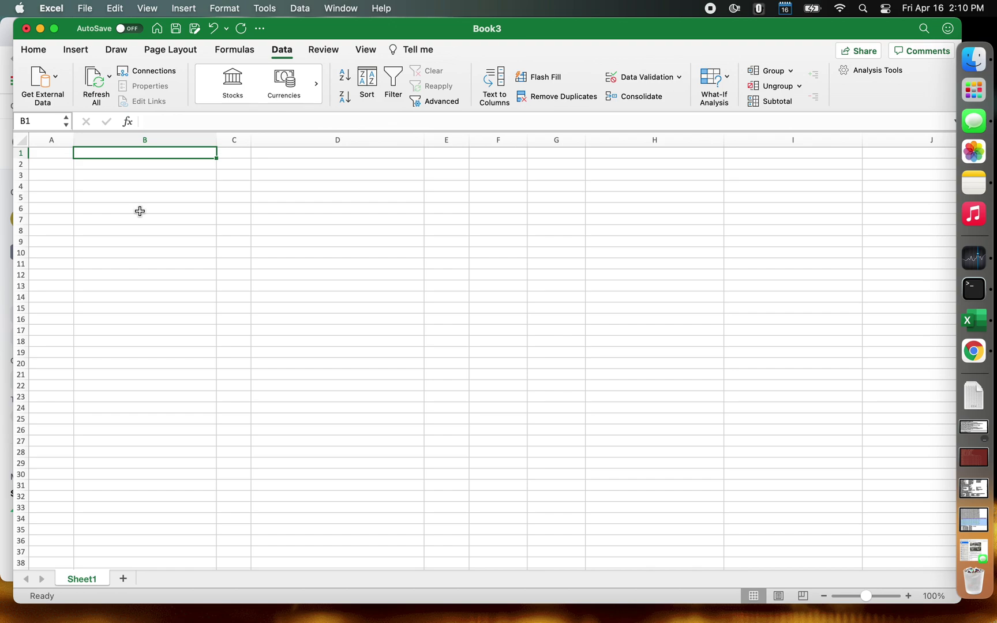
Copy 'dogecoin' from the Dogecoin page's CoinMarketCap URL, then return to Excel
key(super+Tab)
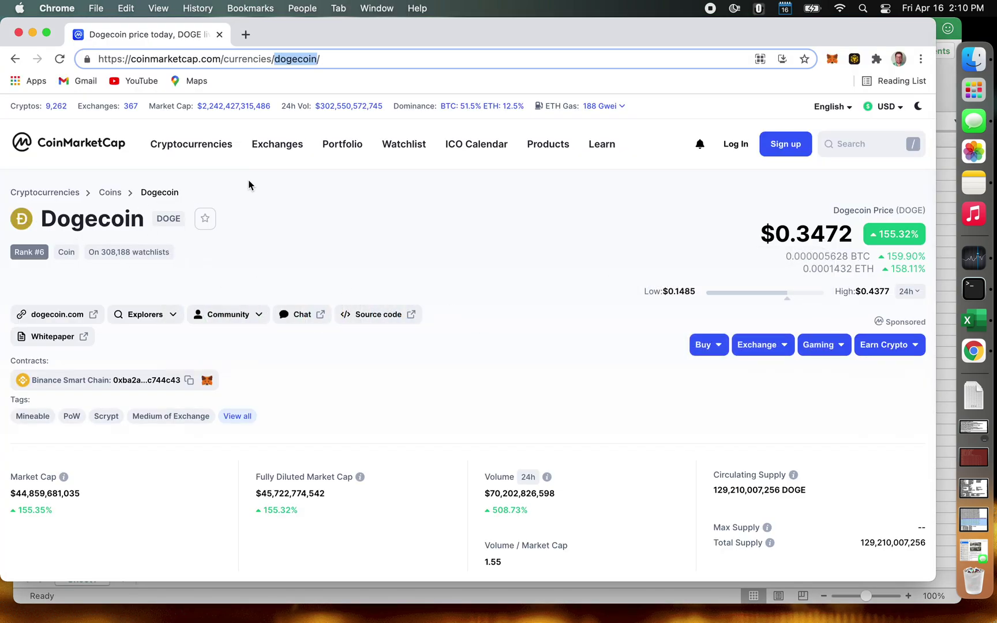
click(364, 62)
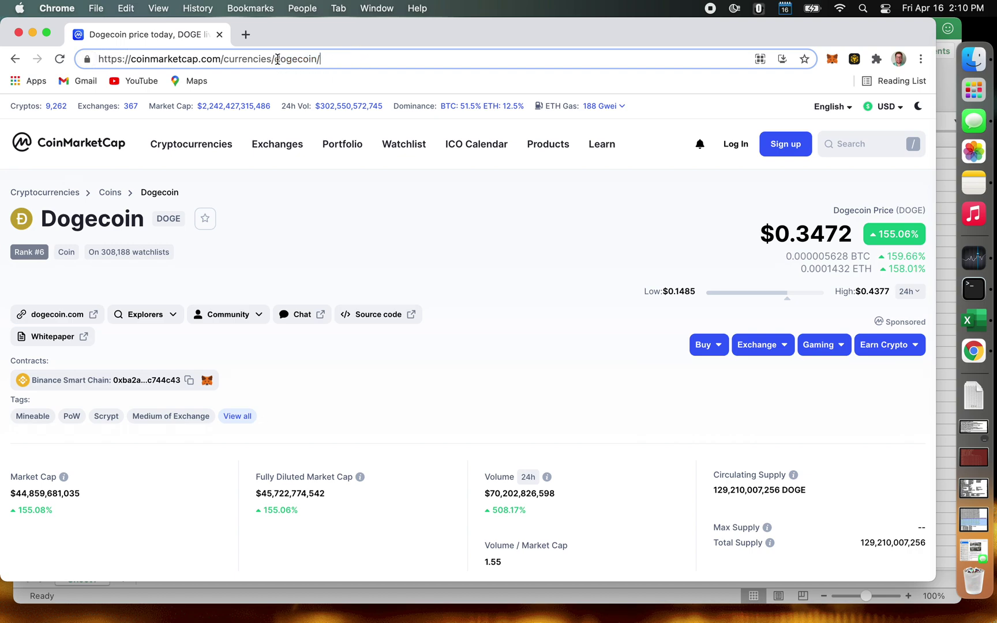
drag(276, 59, 316, 60)
key(super+c)
key(super+Tab)
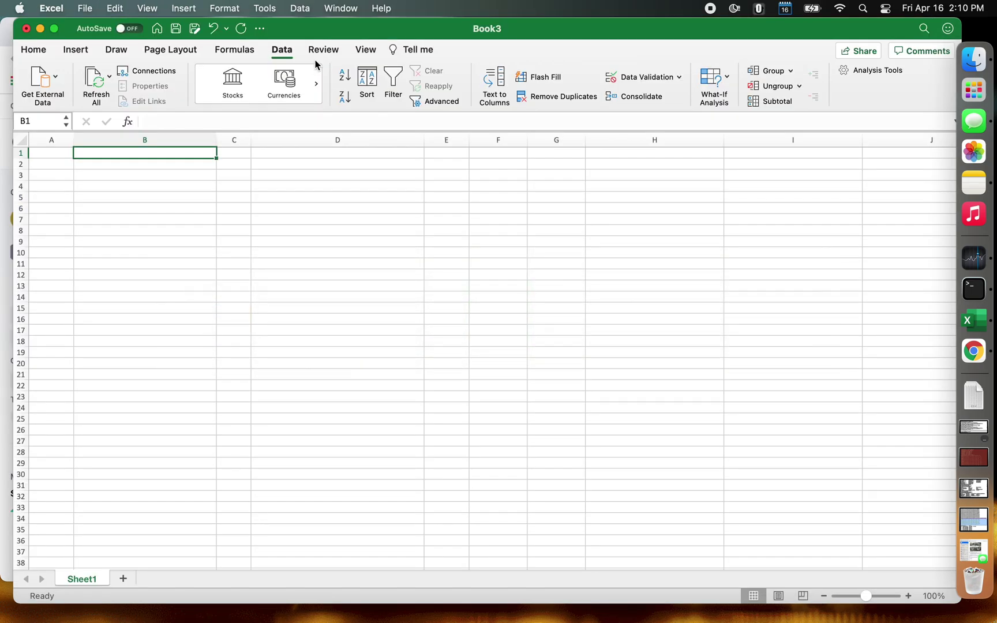
Paste dogecoin into cell B1 and confirm the entry
key(super+v)
key(Return)
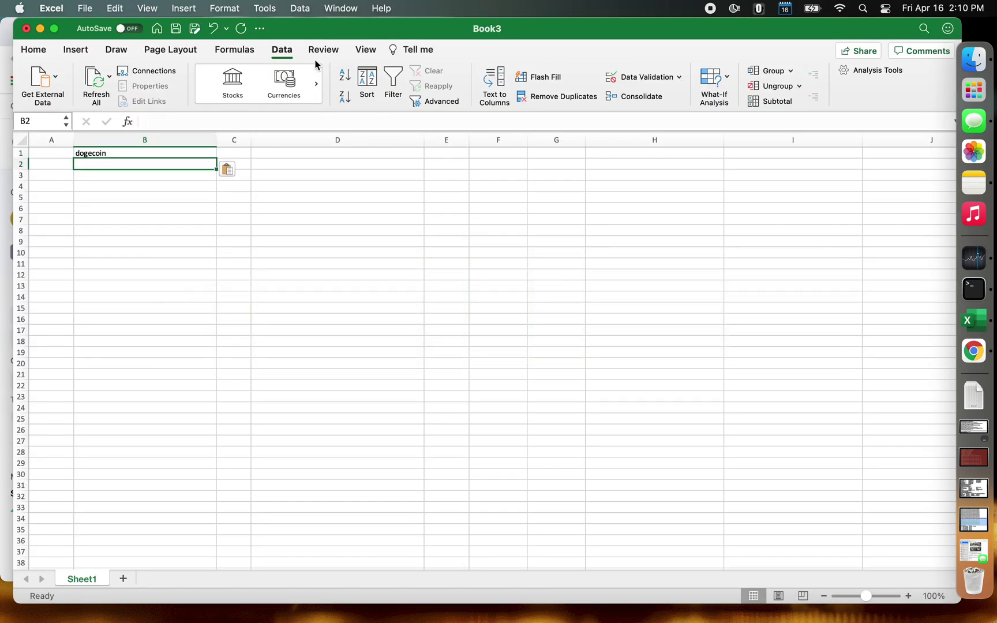
key(Return)
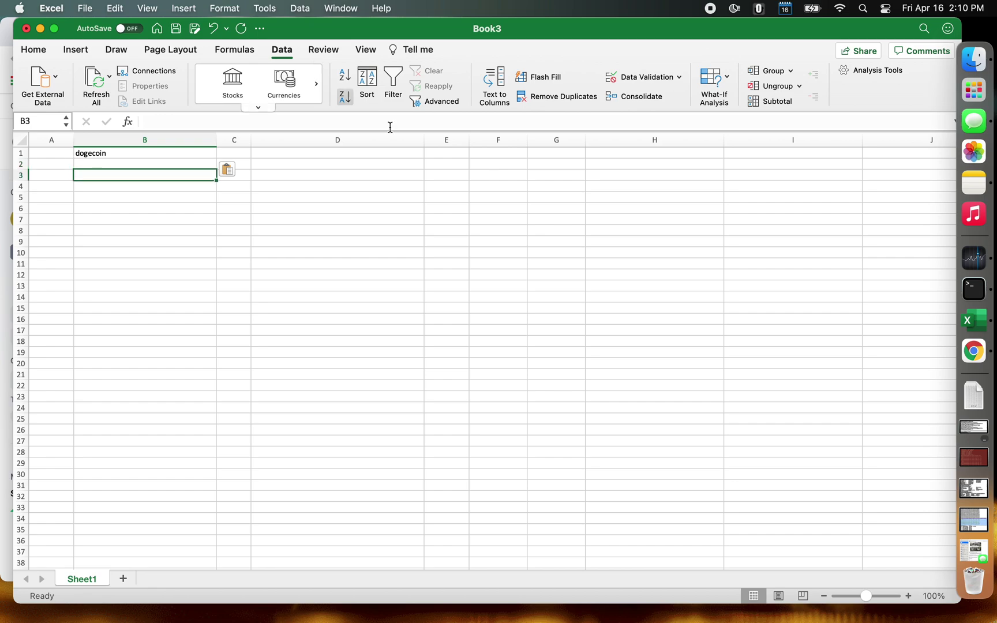
Start Data > Get External Data > Run Web Query and bring up options for SampleWebQuery01.iqy
click(301, 9)
mouse_move(376, 283)
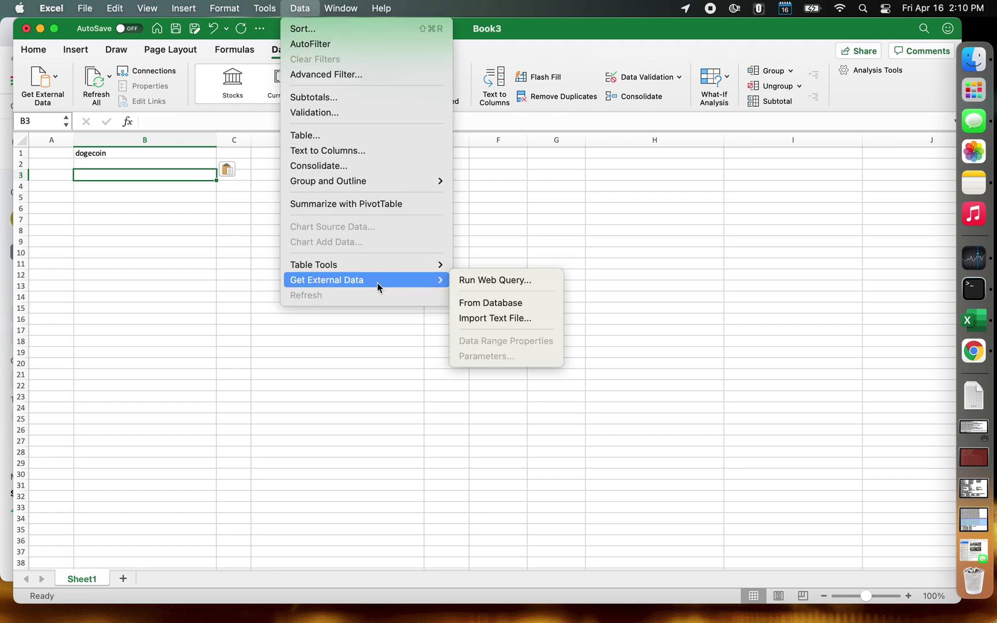
click(479, 279)
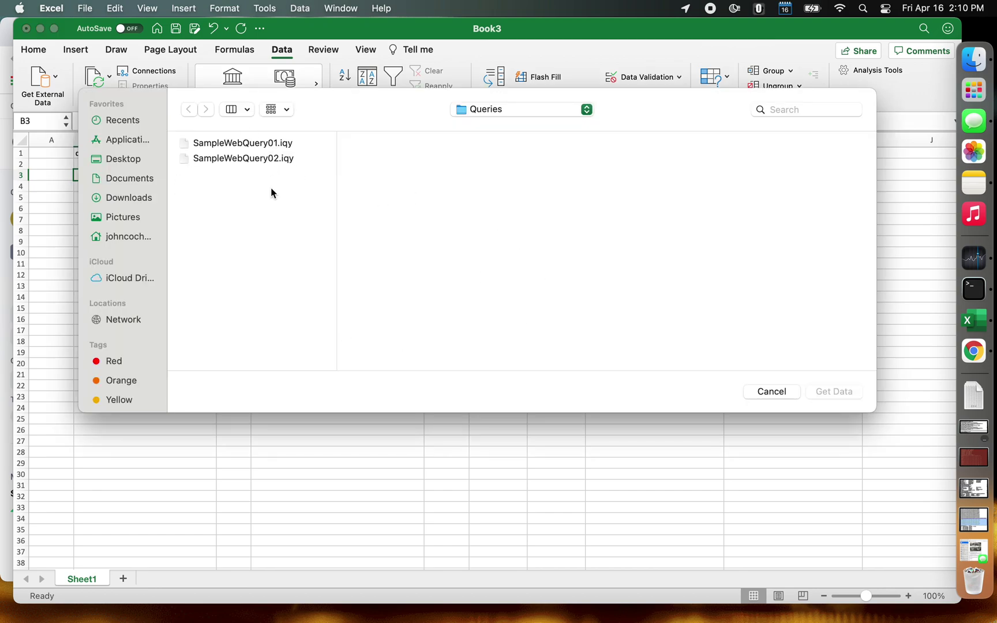
right_click(252, 144)
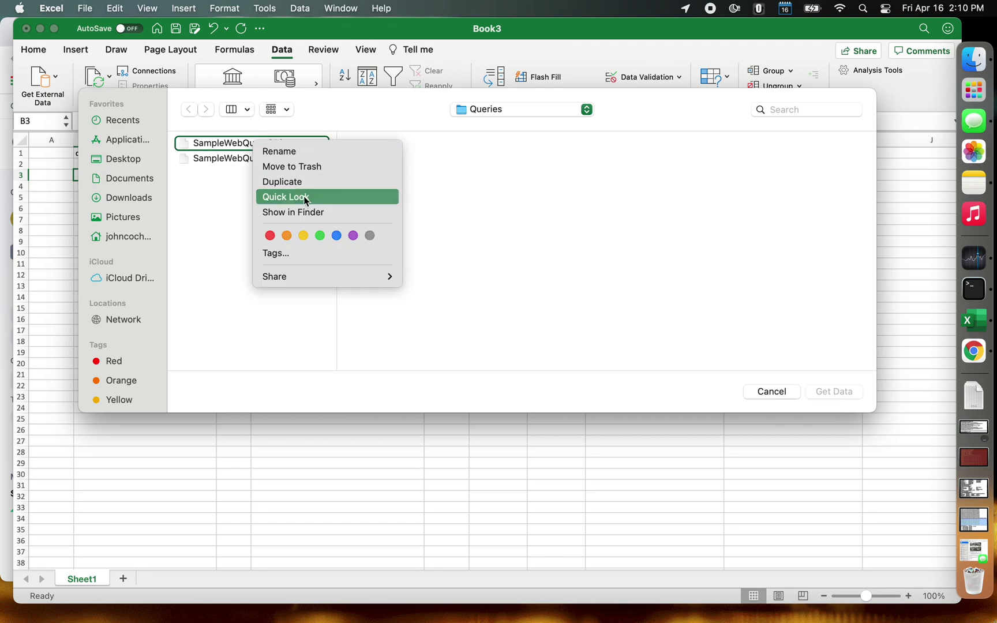
Reveal SampleWebQuery01.iqy in Finder, duplicate it, and begin renaming the copy
click(319, 214)
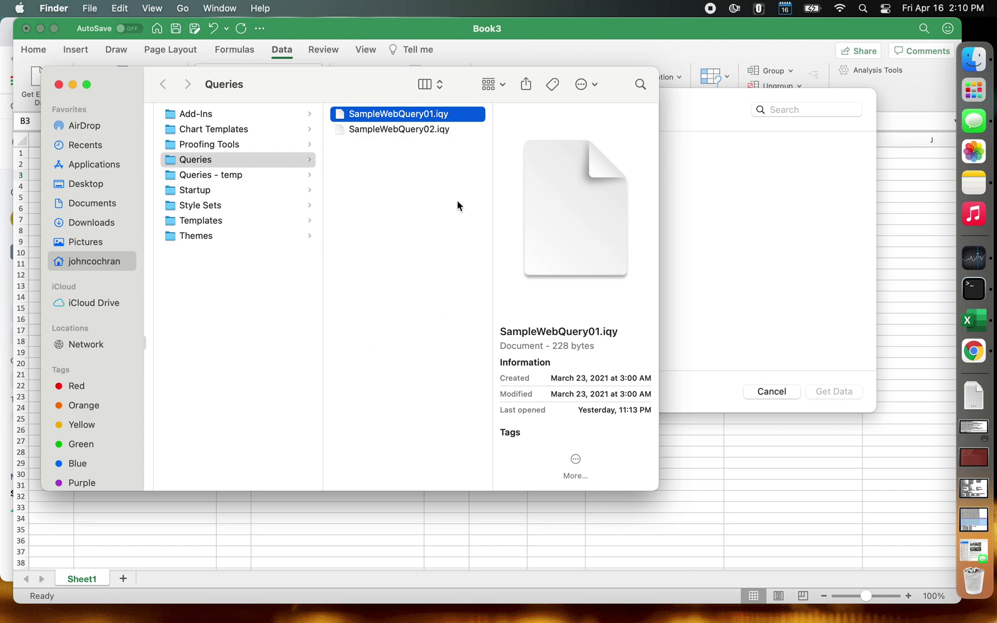
right_click(413, 115)
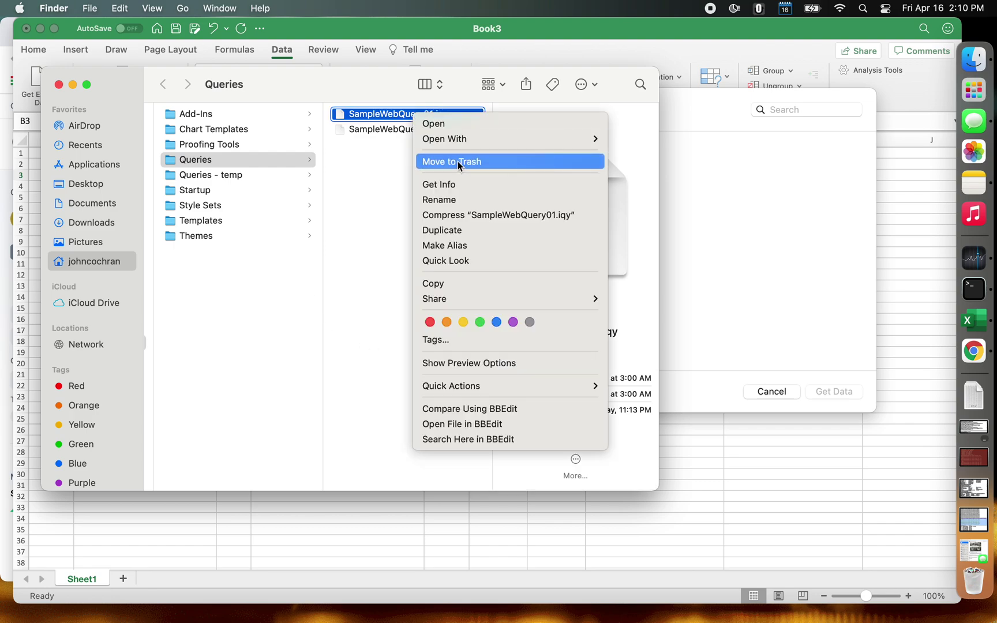
key(Escape)
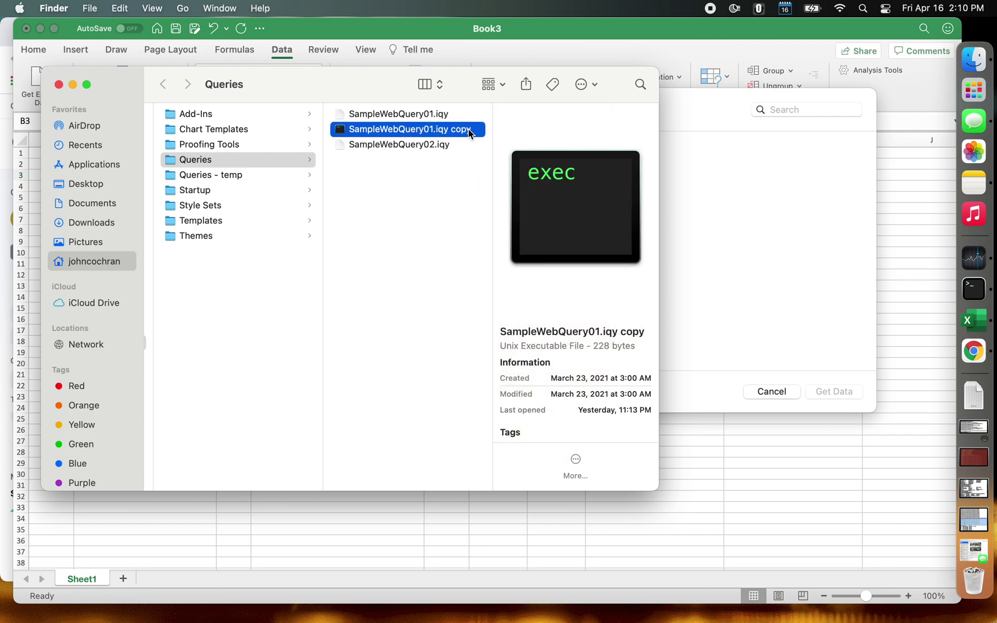
key(Return)
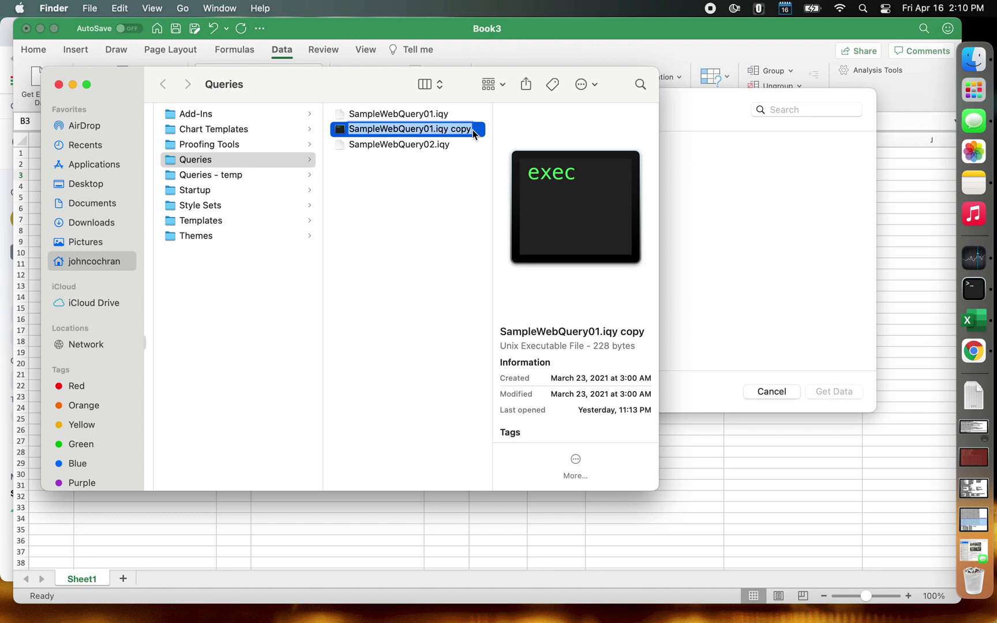
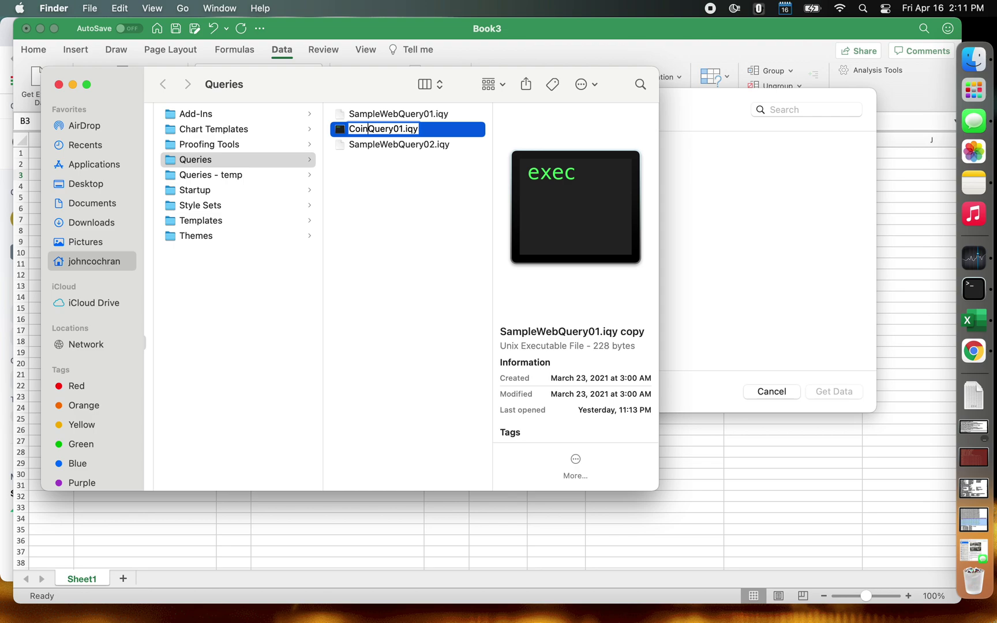
Name the copied sample query CoinMarketCapQuery01.iqy and open it with TextEdit
text(MarketCap)
key(Return)
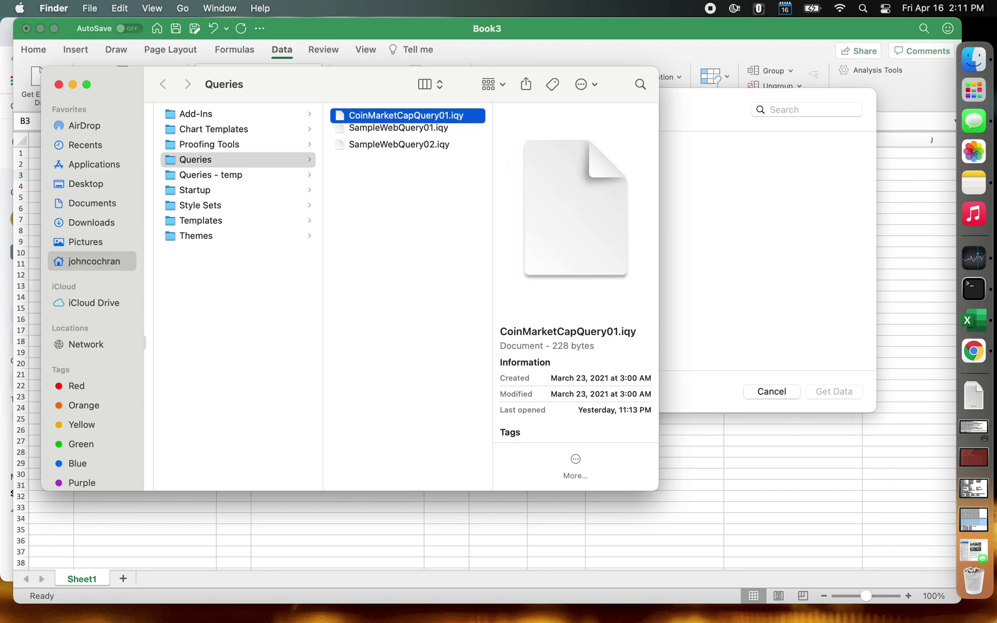
right_click(429, 116)
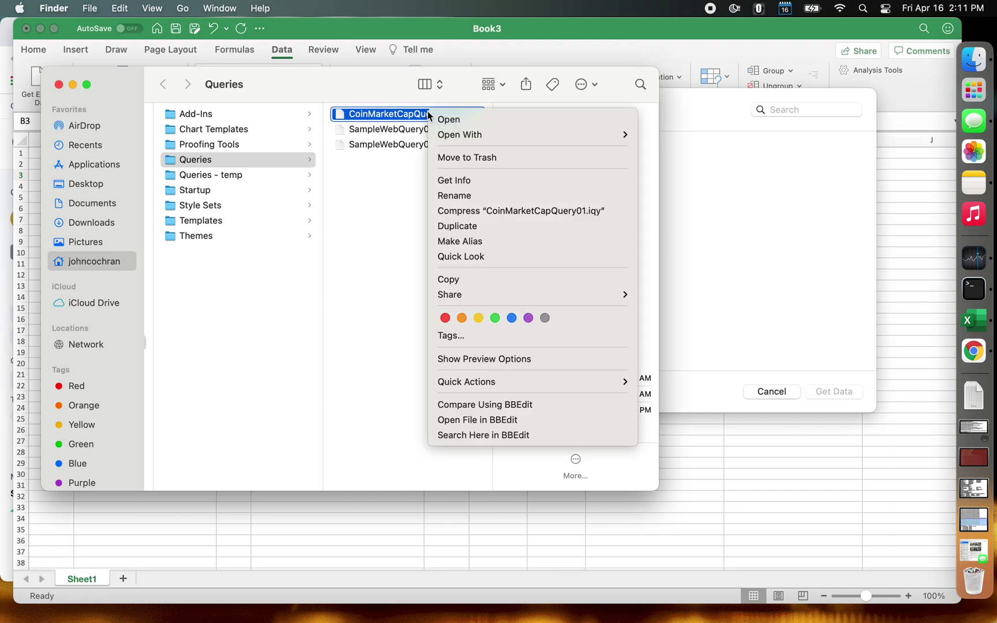
mouse_move(486, 136)
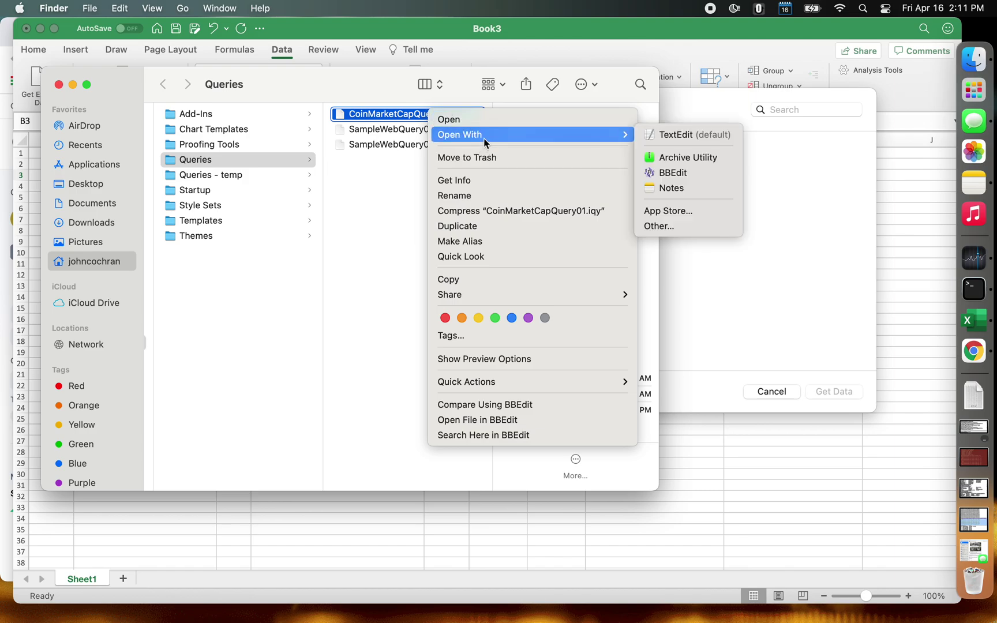
click(656, 137)
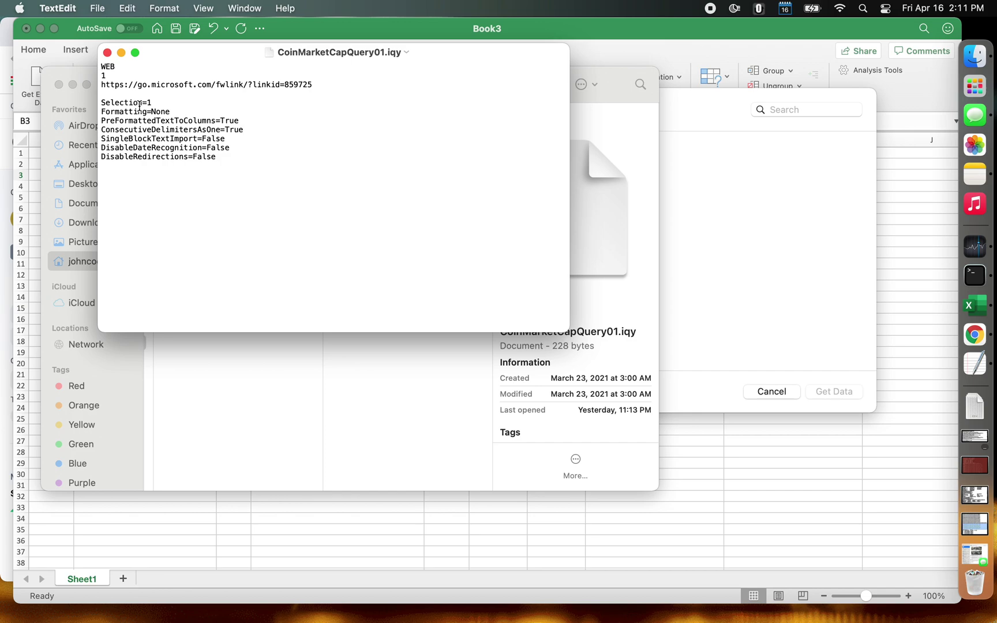
Replace the old Microsoft URL line with the Dogecoin page address copied from Chrome
key(Down)
key(Down)
key(super+shift+Right)
key(BackSpace)
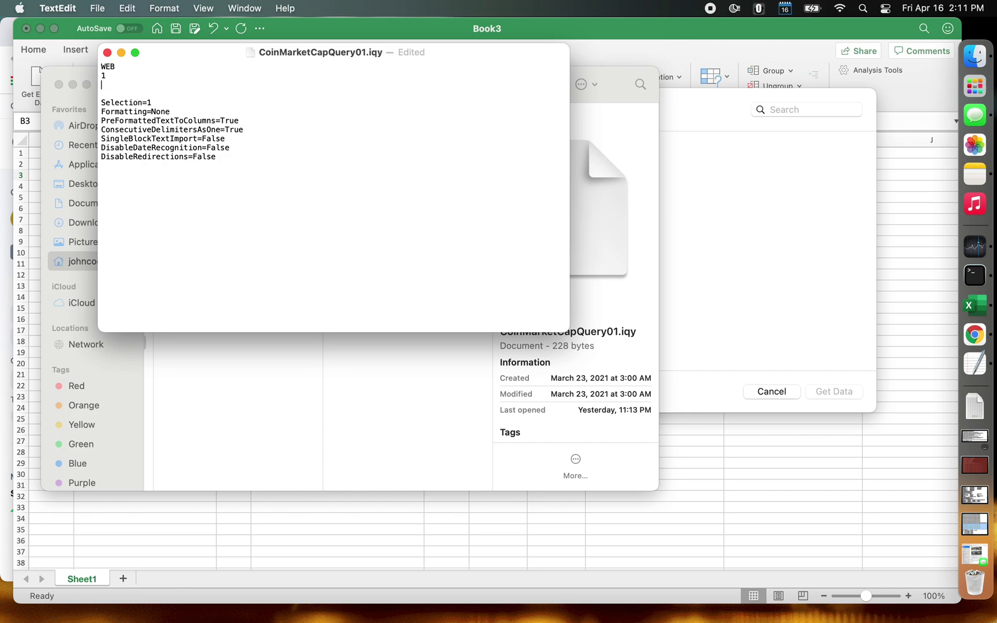
key(super+Tab)
key(super+Tab)
key(super+Tab)
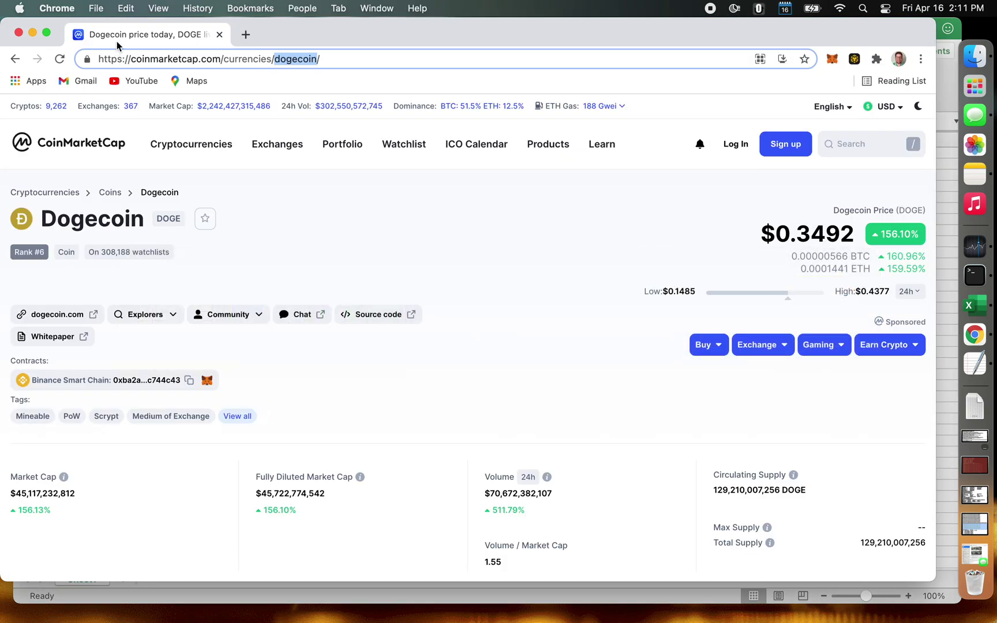
click(340, 58)
key(super+a)
key(super+c)
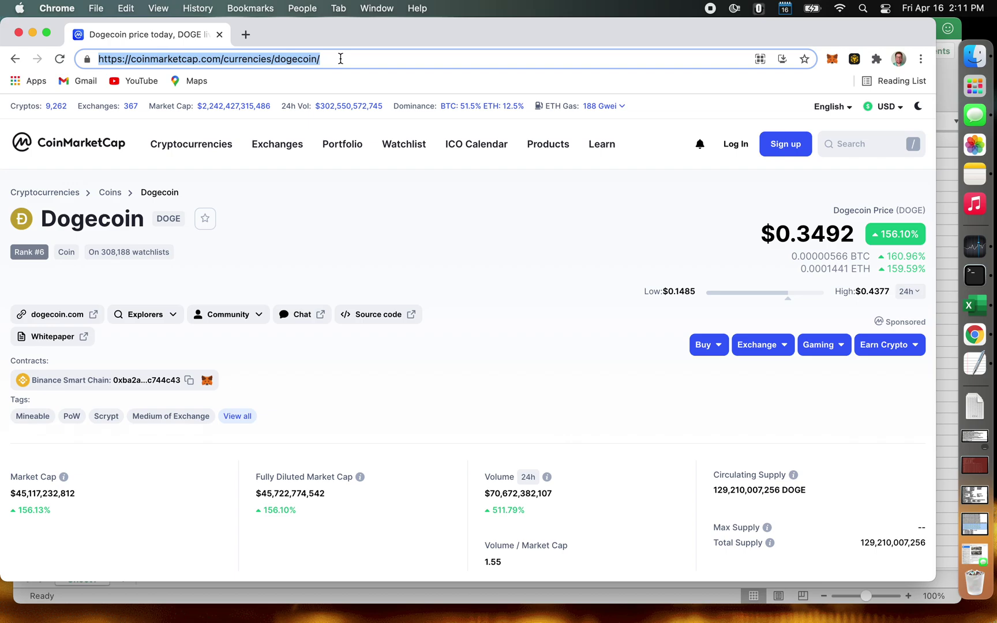
key(super+Tab)
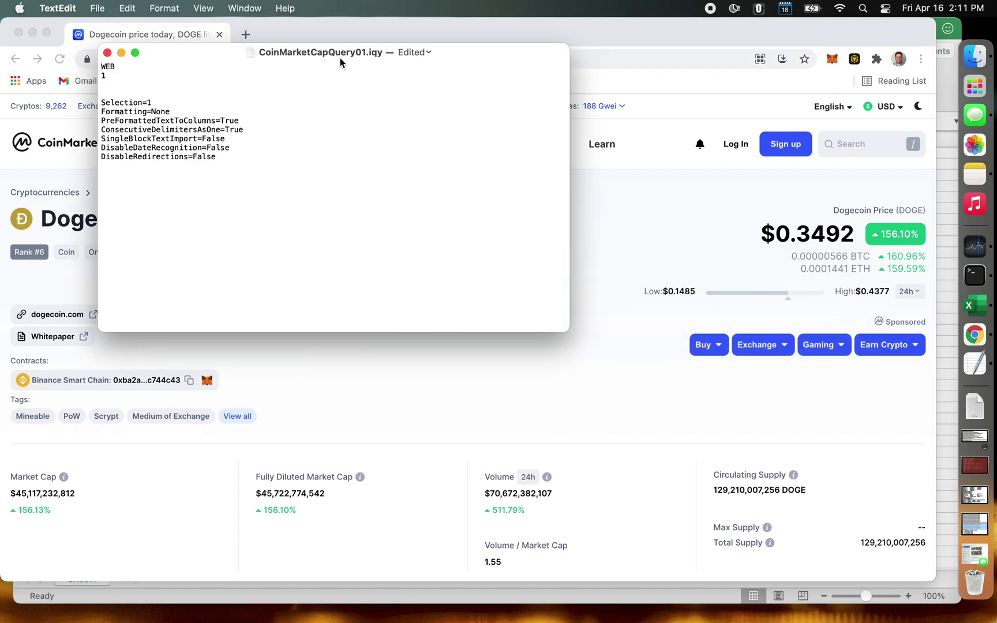
key(super+v)
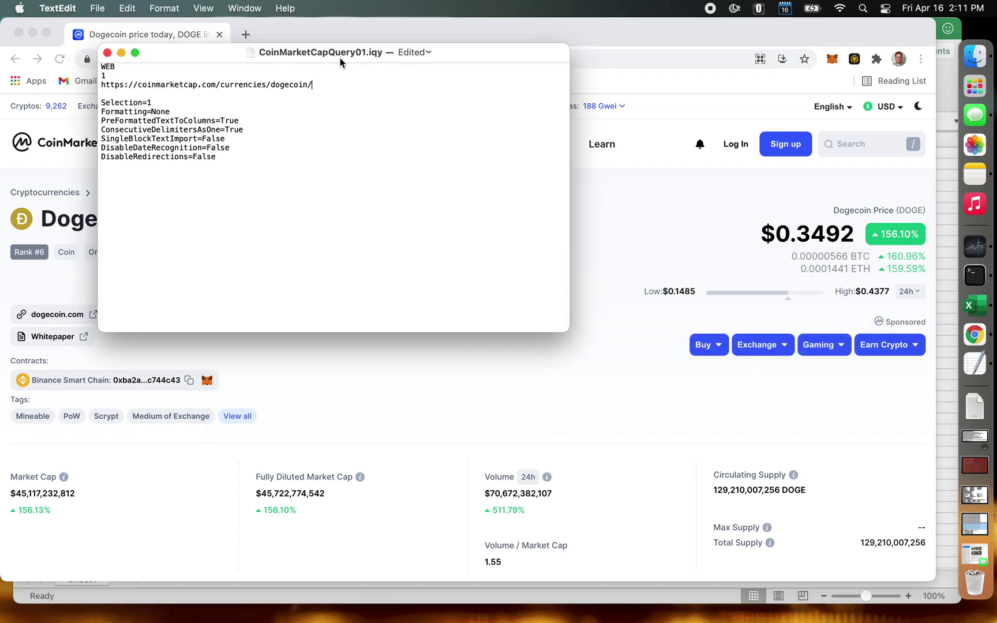
Replace dogecoin in the URL with the ["Enter name of coin"] parameter and close the file
drag(308, 84, 270, 85)
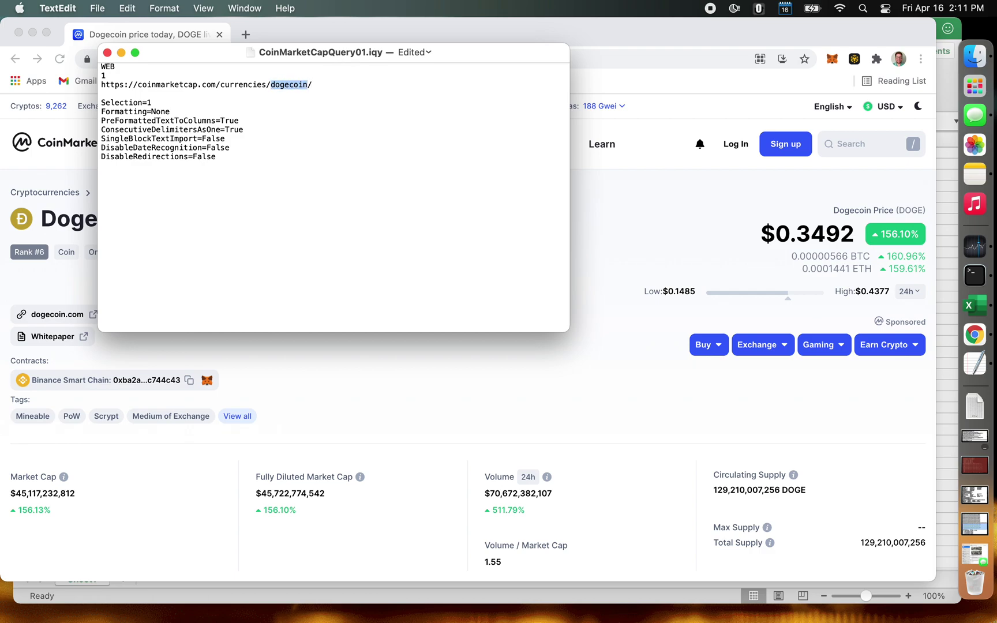
text([)
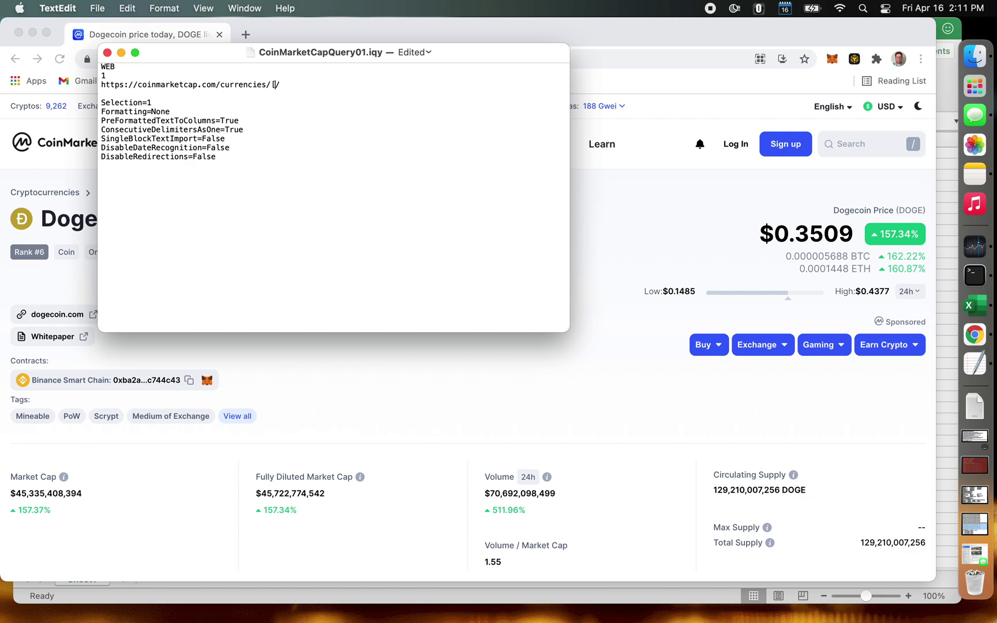
text("Enter name of coin")
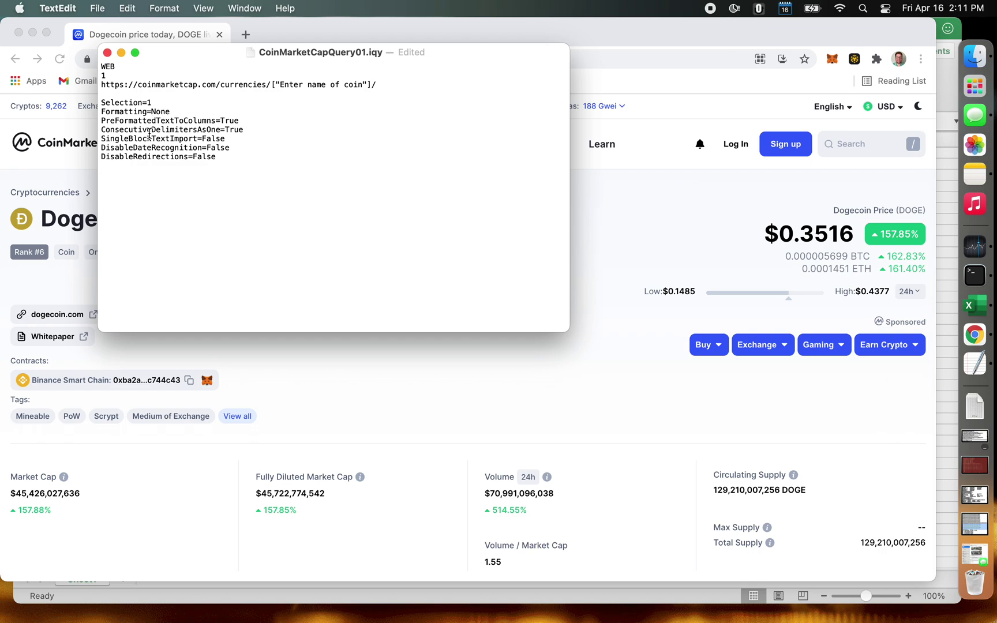
click(108, 54)
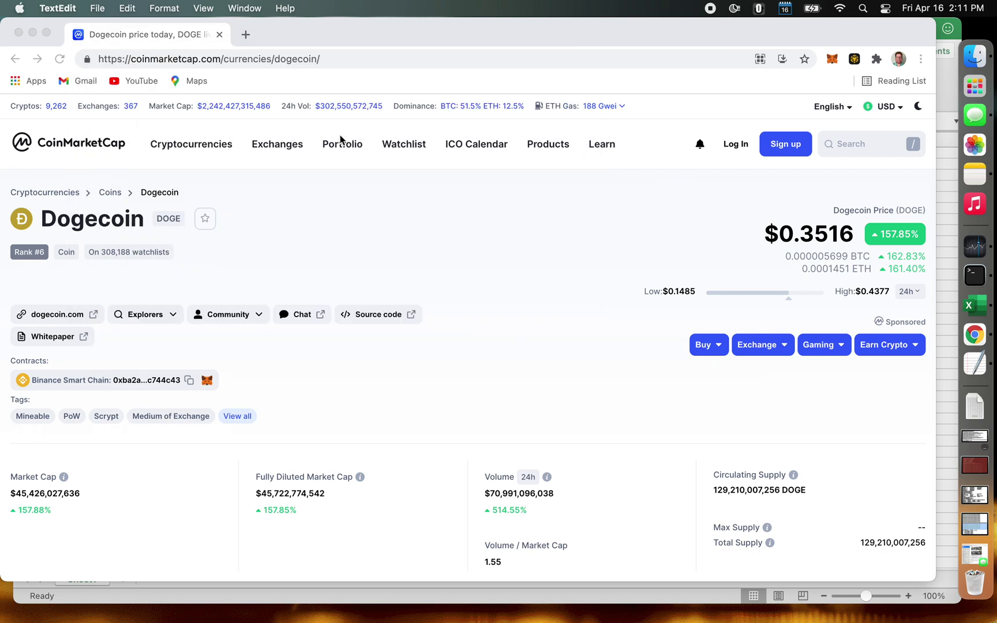
key(super+Tab)
key(super+Tab)
key(super+Tab)
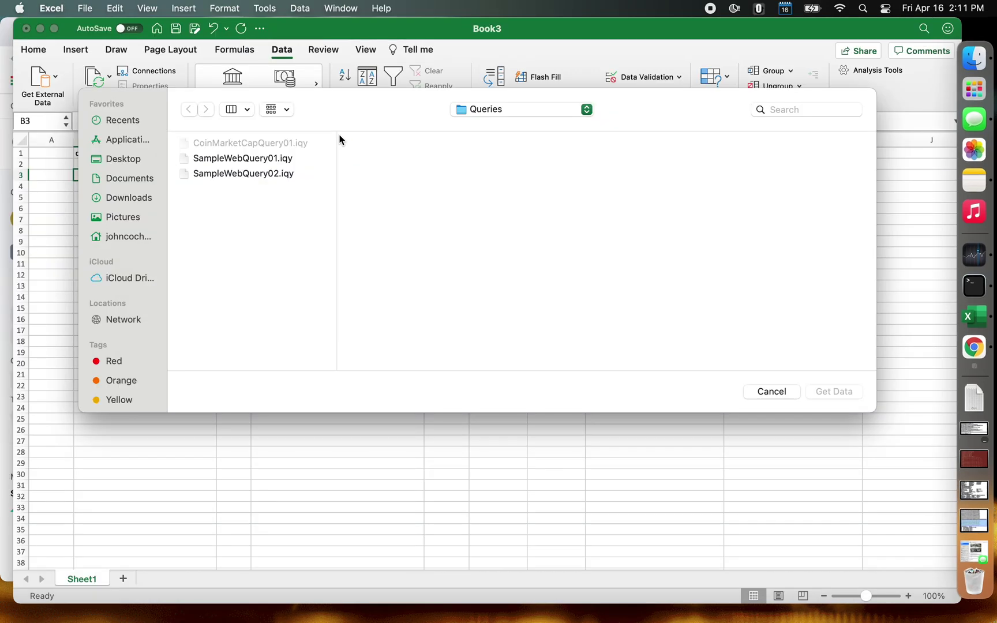
Dismiss the old file picker and run the CoinMarketCapQuery01.iqy web query via Get External Data
click(771, 392)
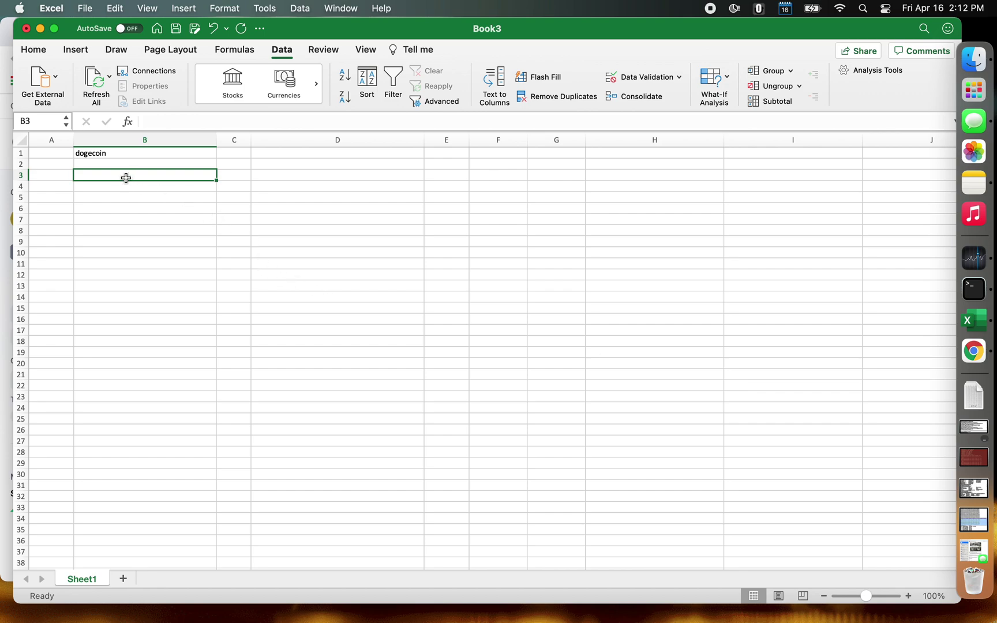
click(301, 9)
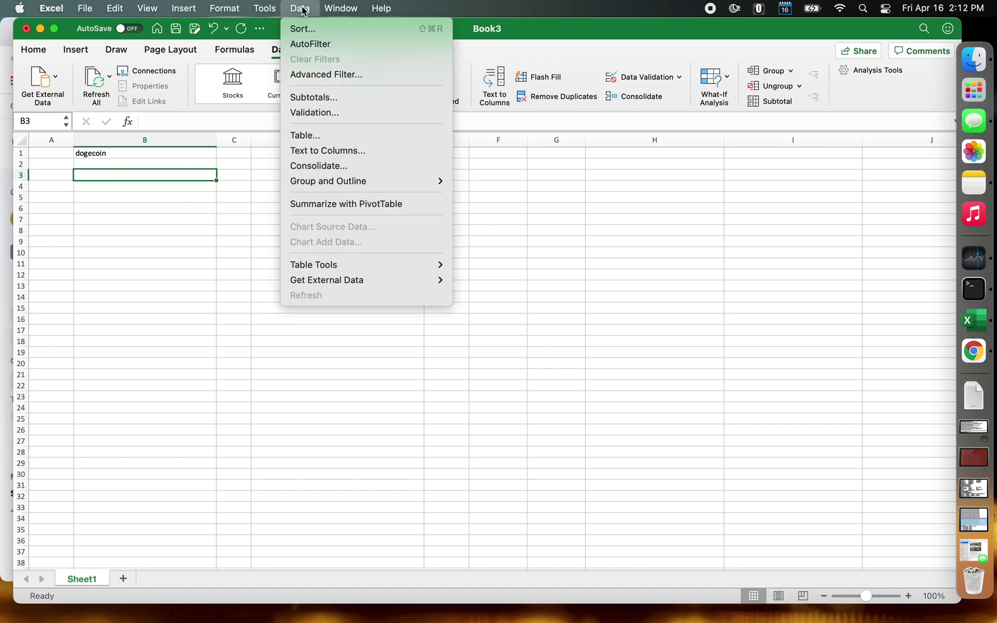
mouse_move(368, 283)
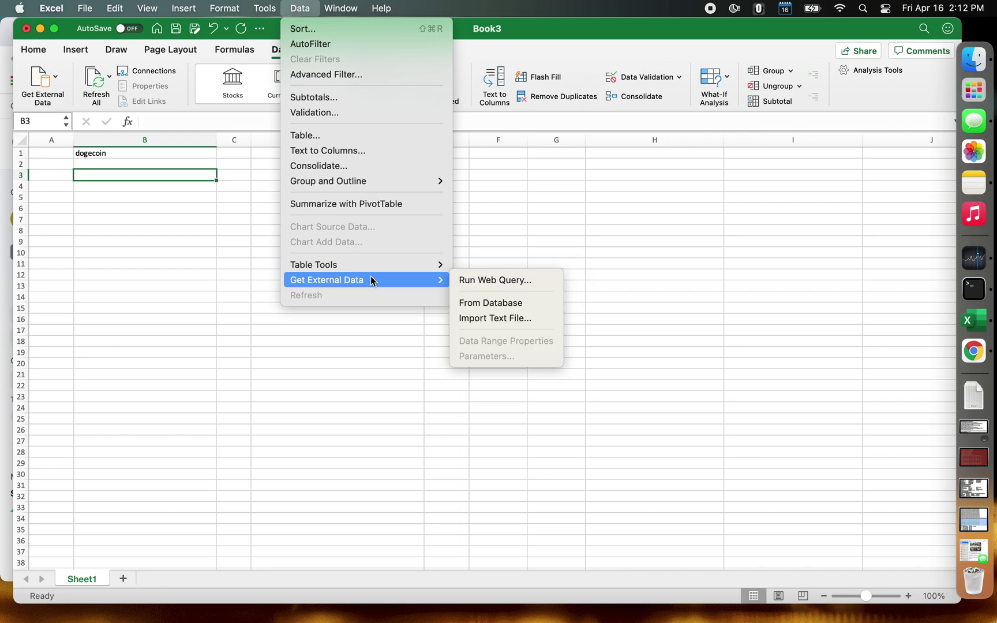
click(502, 280)
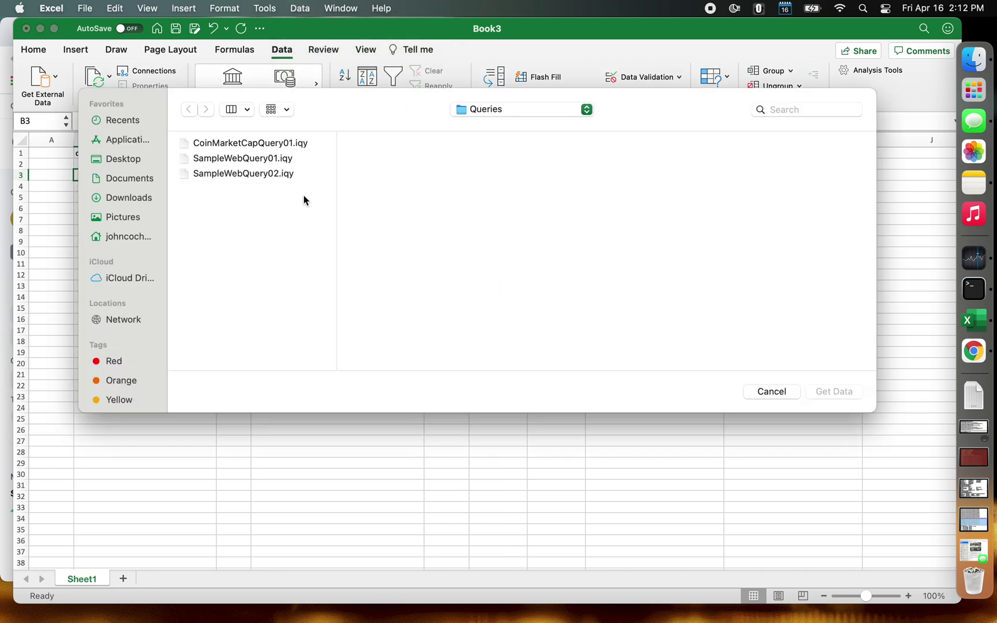
click(238, 143)
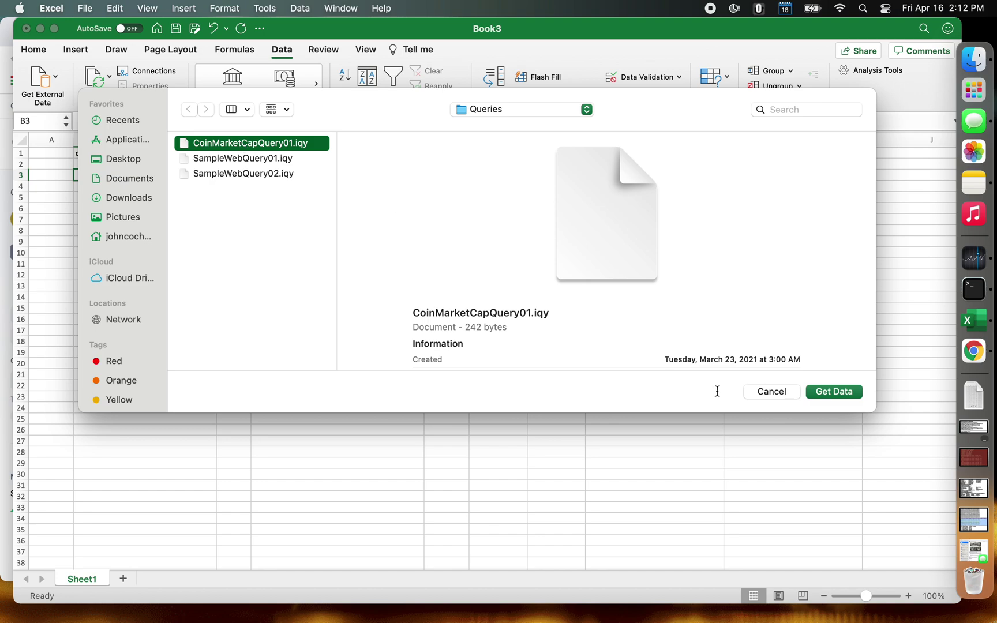
click(830, 396)
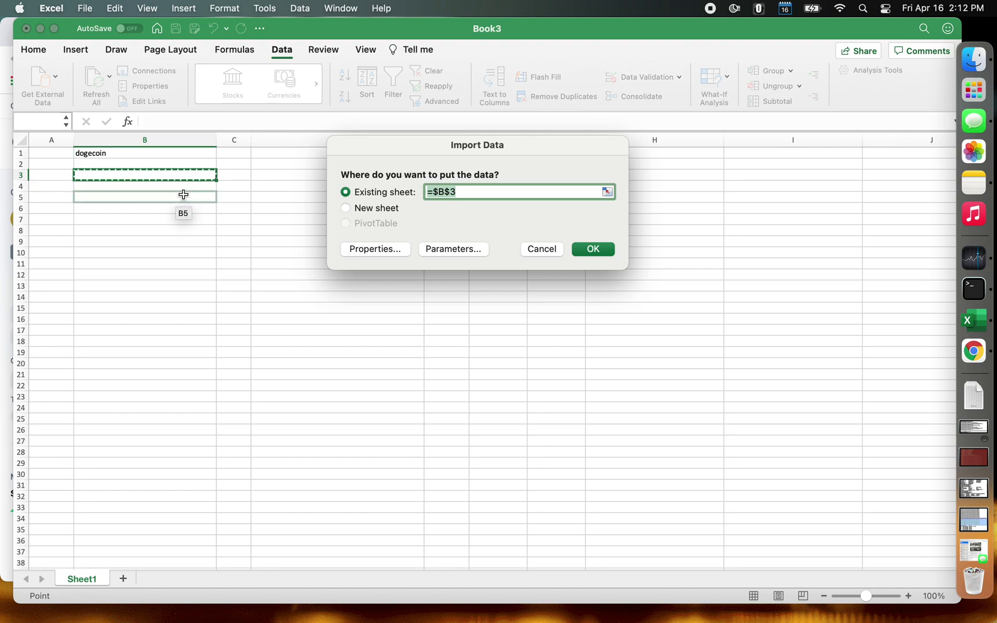
Link the query's coin-name parameter to cell B1, import the Dogecoin table at B3, and narrow column D
click(470, 249)
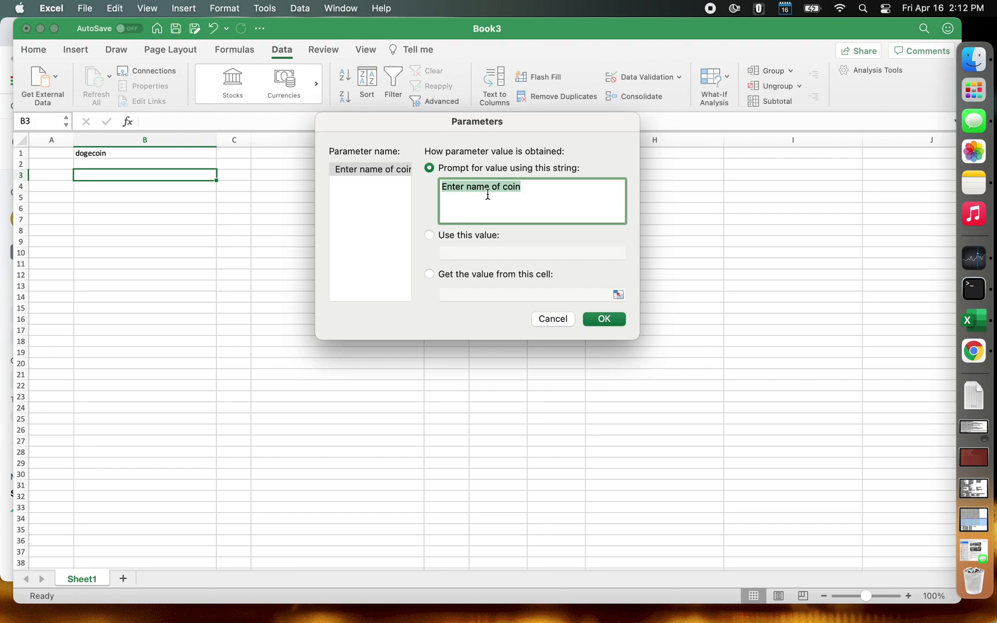
click(430, 274)
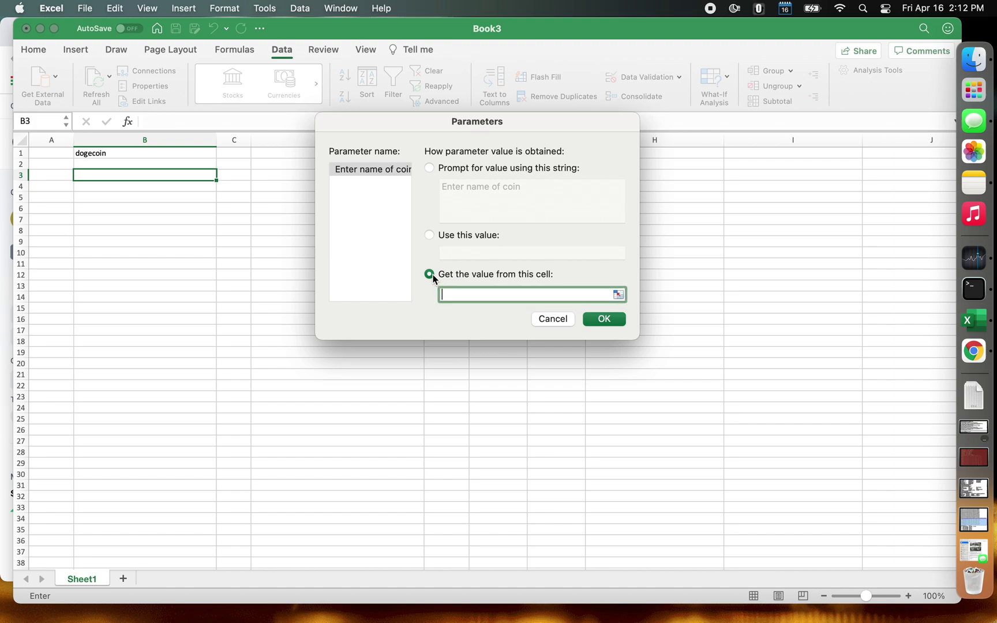
click(618, 295)
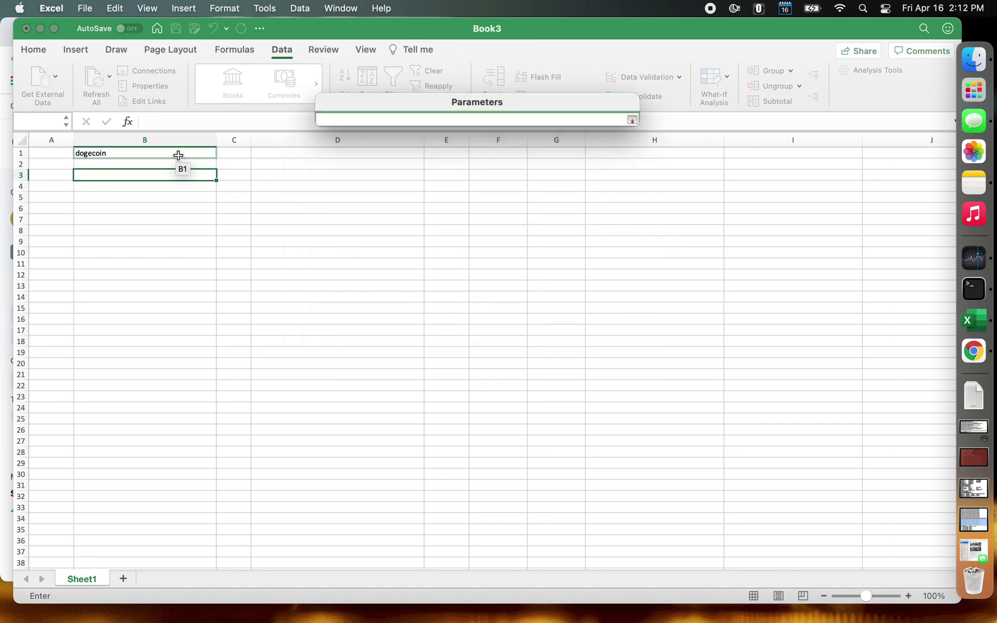
click(179, 156)
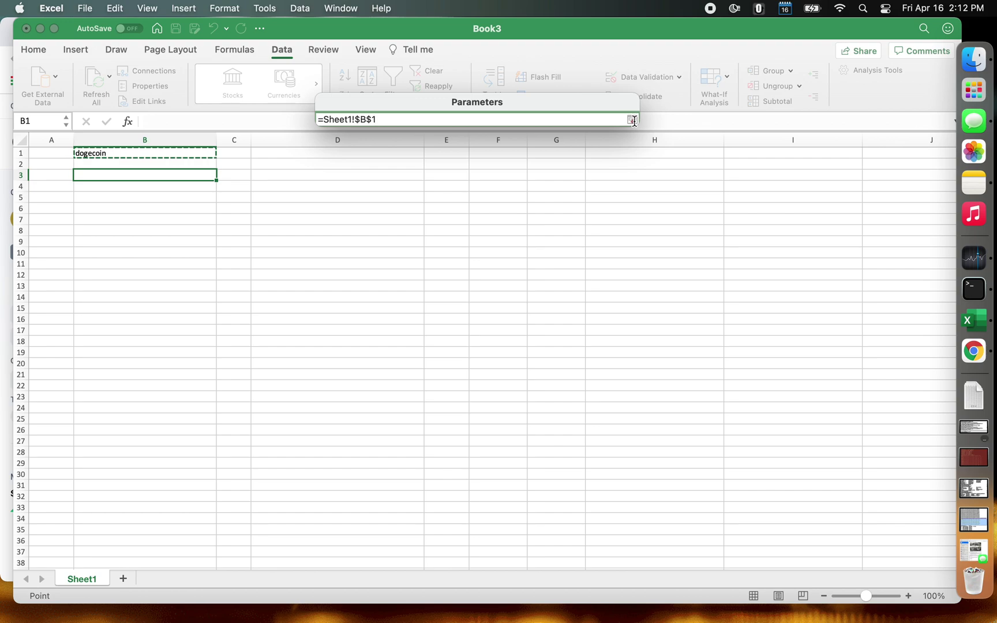
click(632, 120)
click(603, 317)
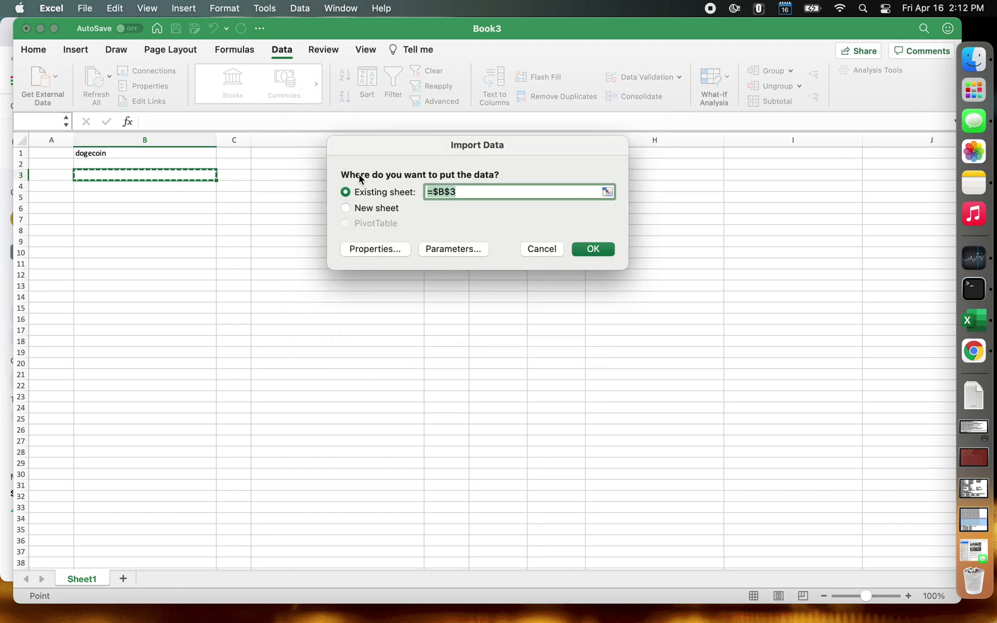
click(593, 250)
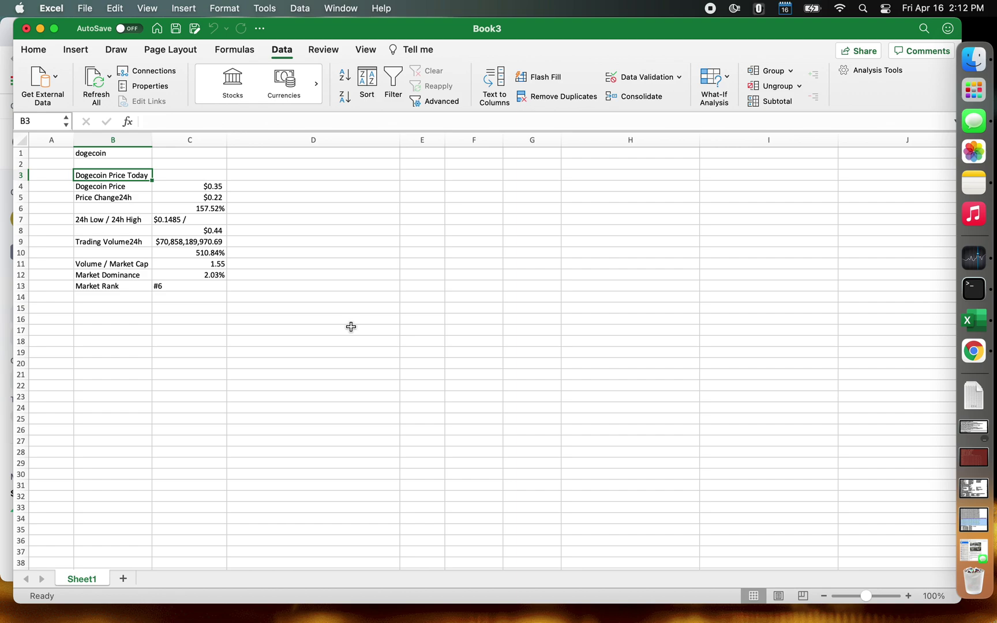
mouse_move(398, 143)
mouse_down()
mouse_move(277, 141)
mouse_move(380, 140)
mouse_up()
key(super+Tab)
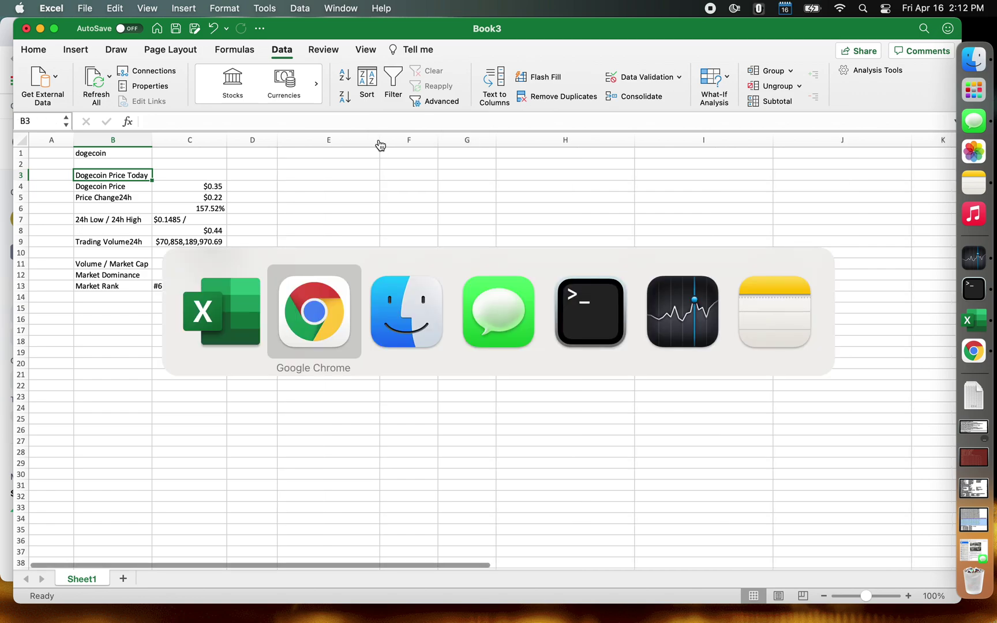
Search CoinMarketCap for 'cake', open PancakeSwap, and copy 'pancakeswap' from its web address
click(865, 144)
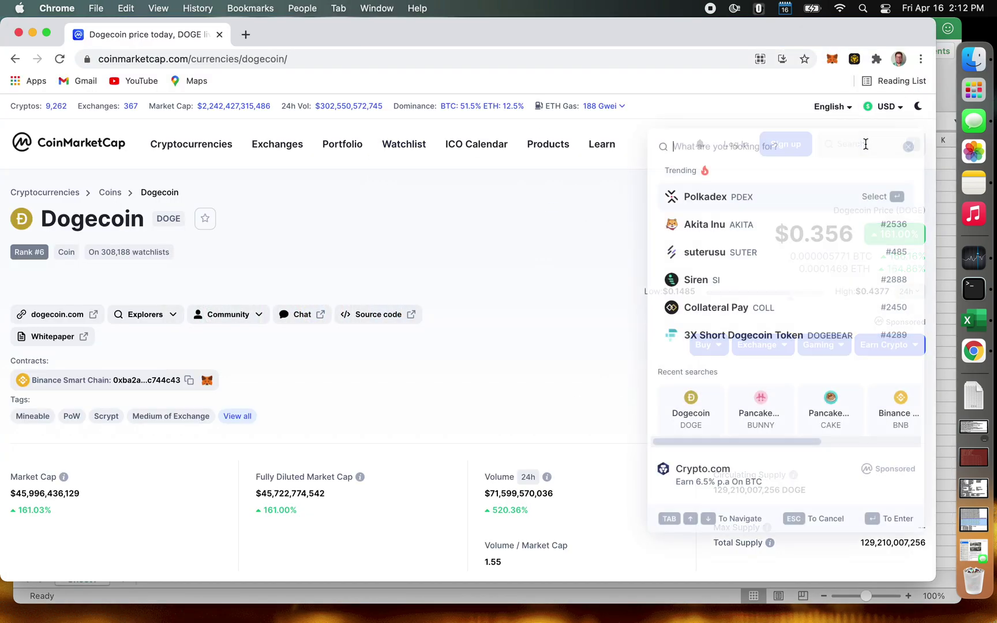
text(cake)
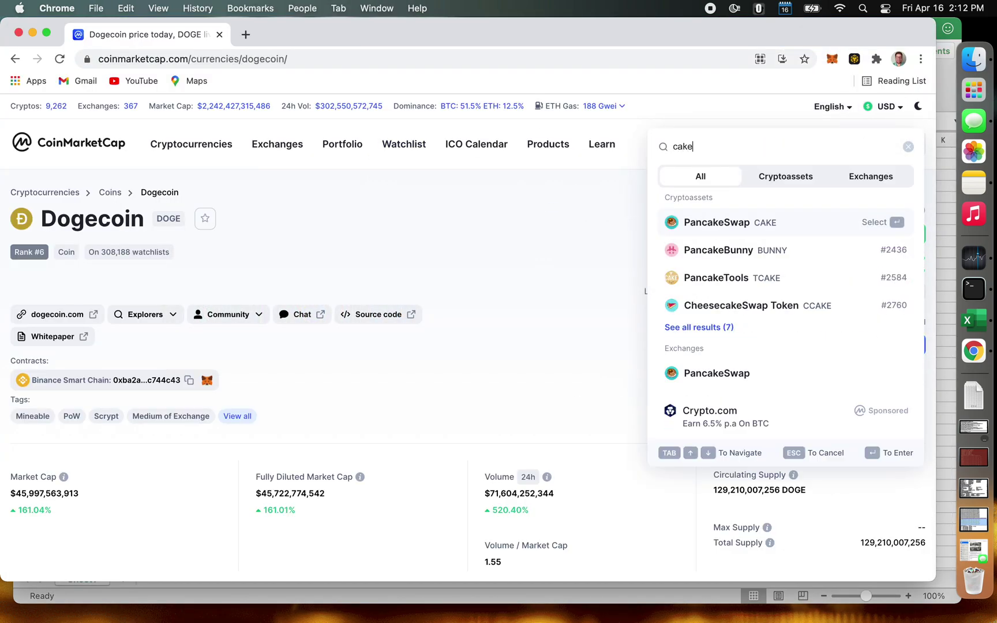
click(743, 225)
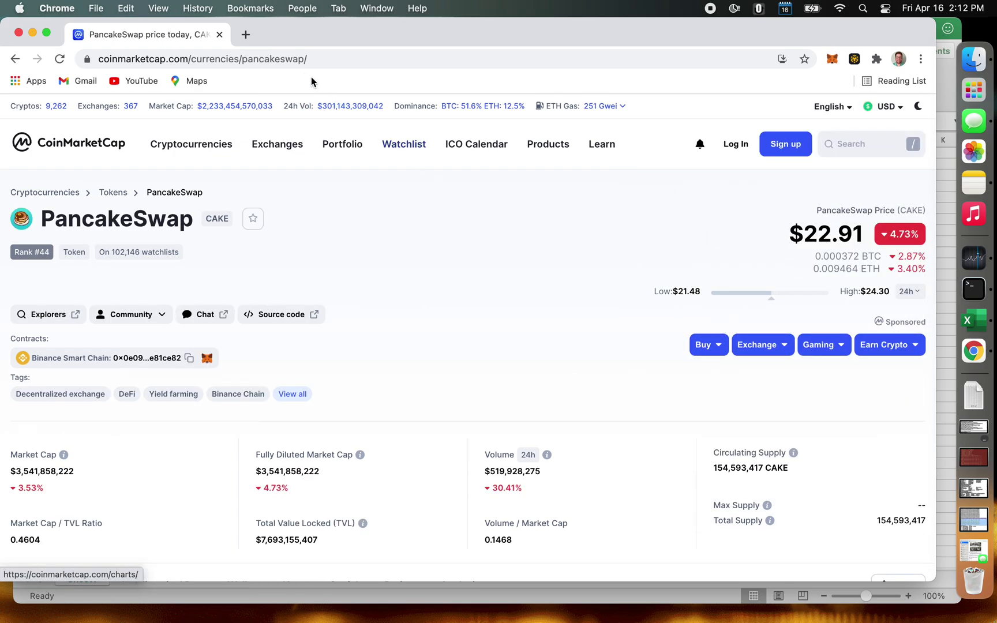
click(286, 60)
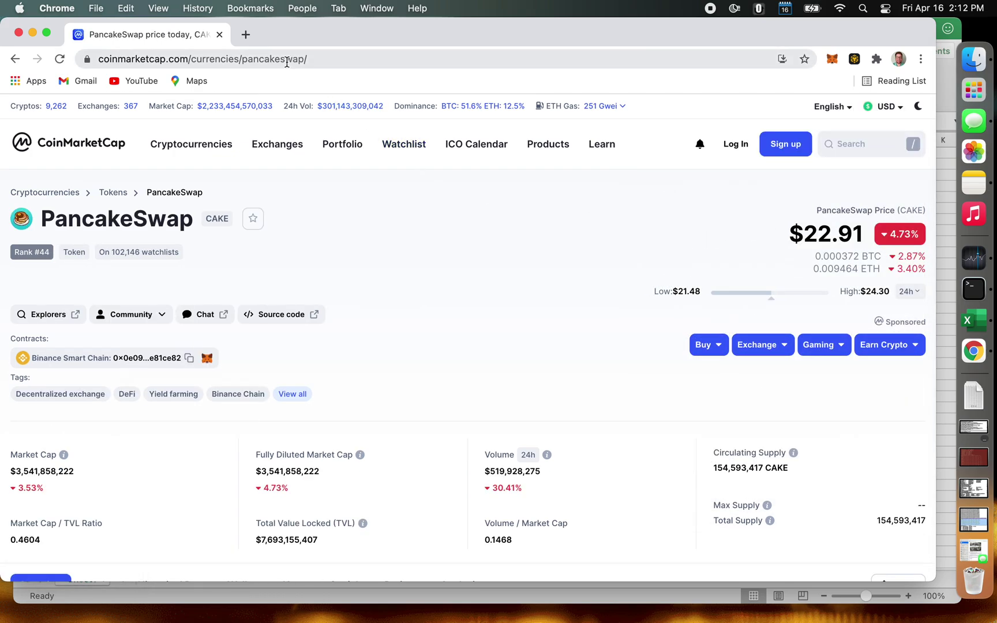
click(244, 60)
drag(274, 60, 337, 60)
key(super+Tab)
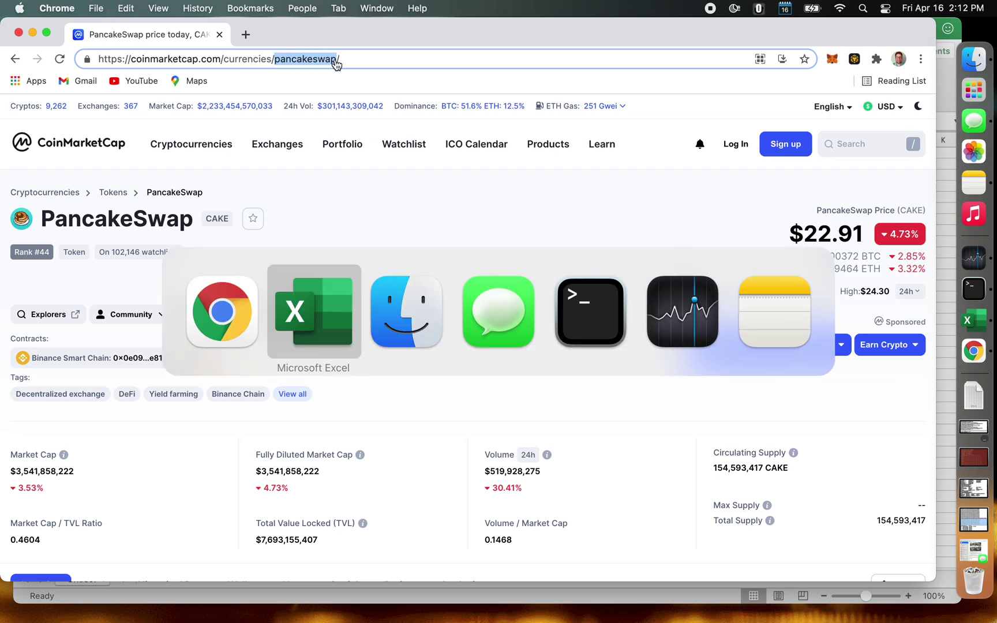
click(295, 154)
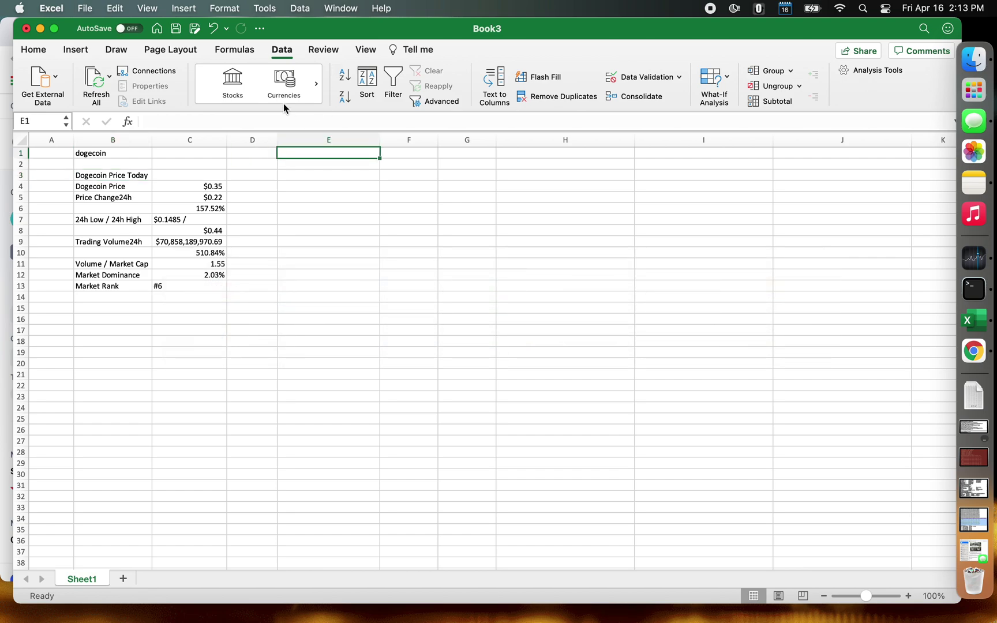
Enter pancakeswap in E1 and run the CoinMarketCapQuery01.iqy web query from cell E3
key(super+v)
key(Return)
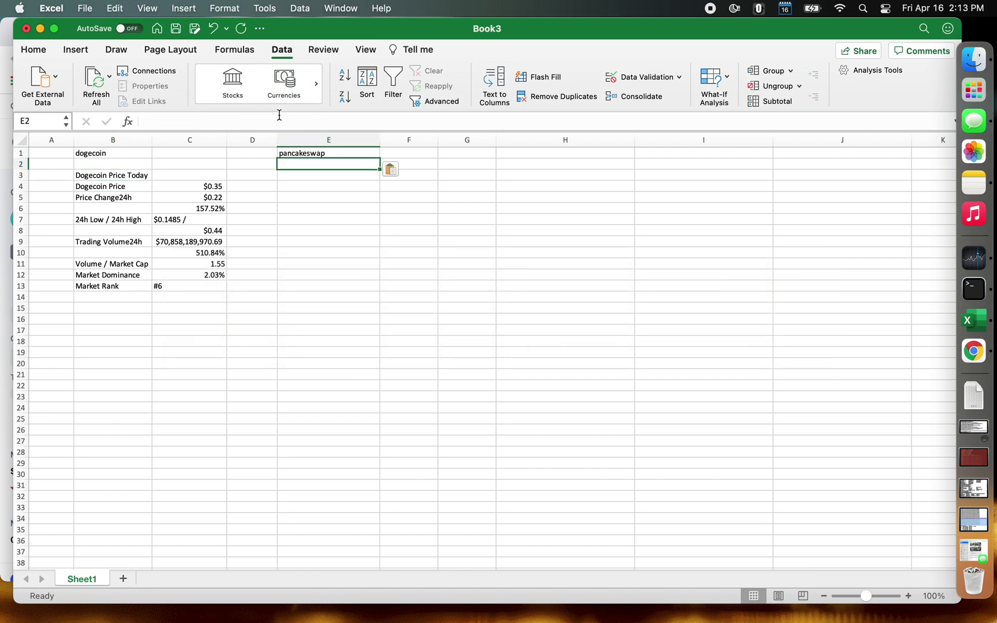
key(Return)
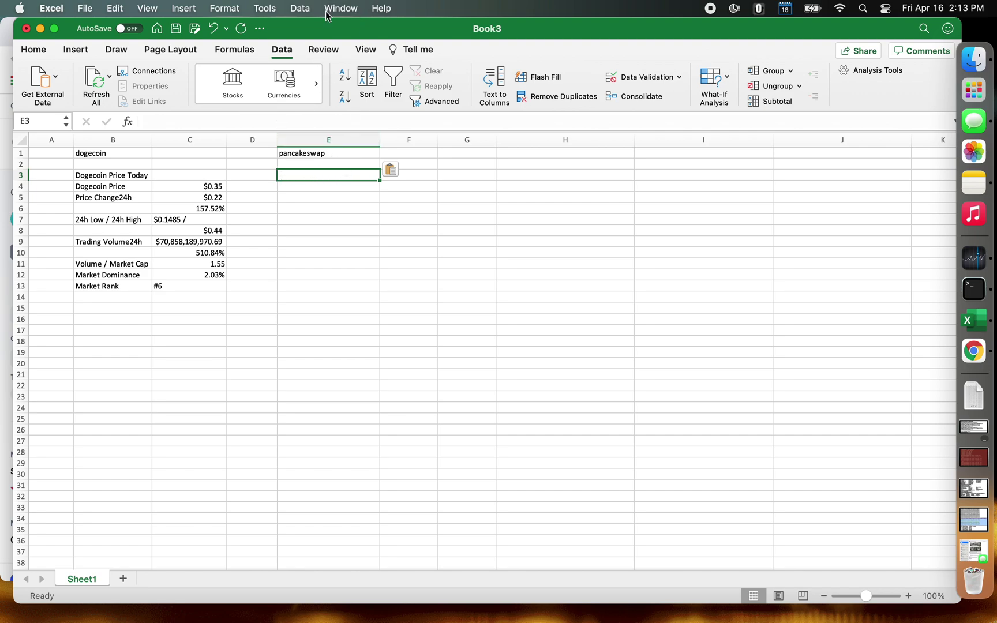
click(301, 10)
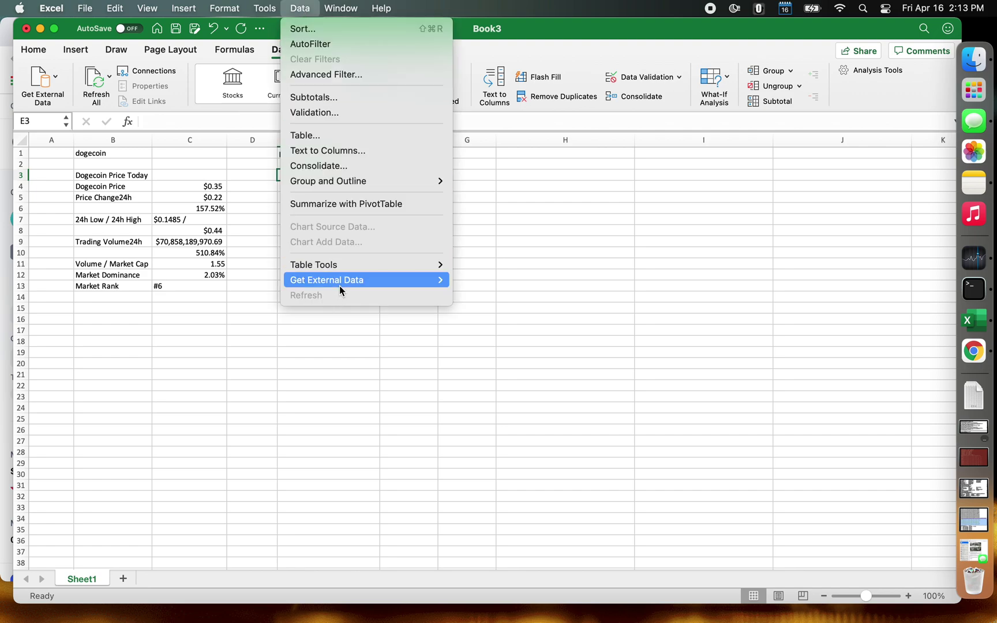
mouse_move(340, 285)
click(476, 286)
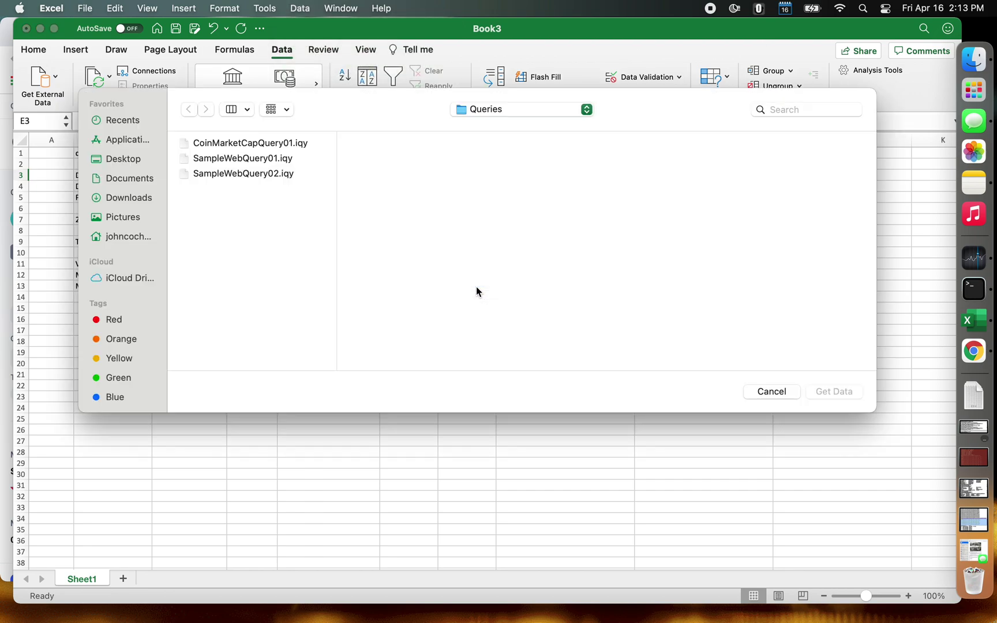
click(301, 148)
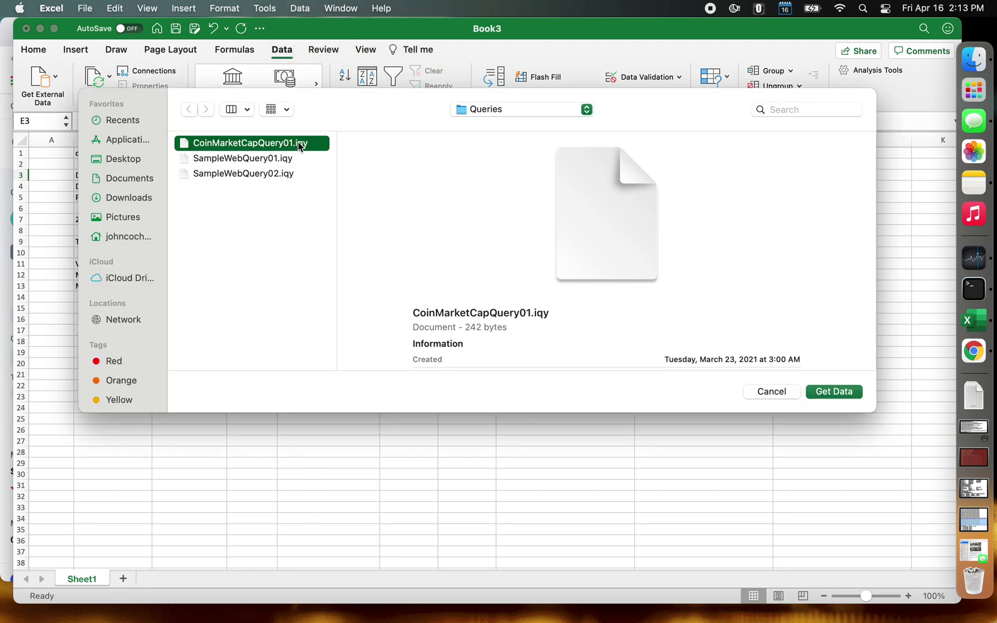
click(820, 392)
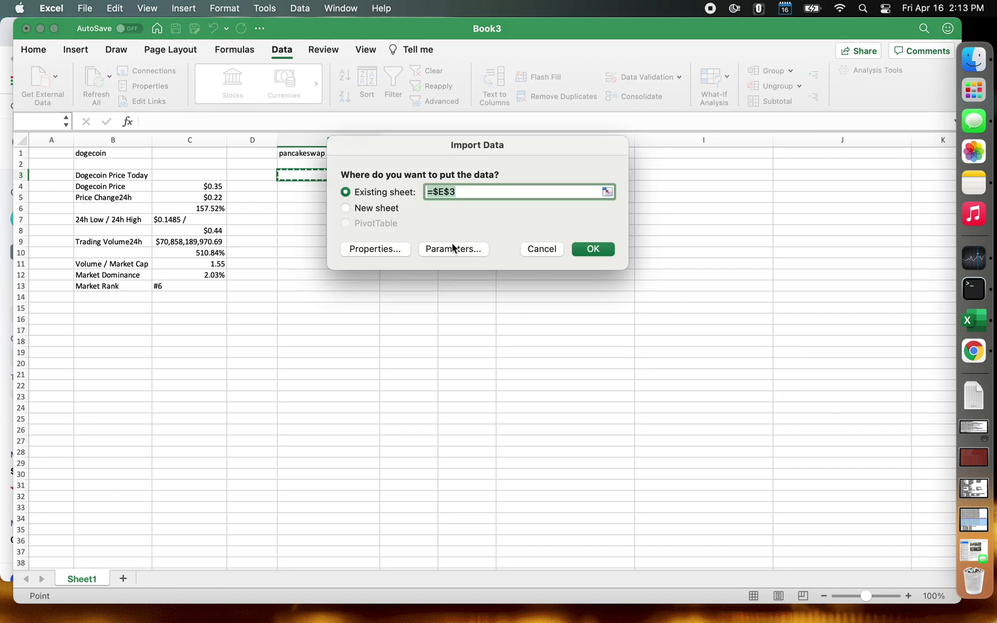
Link the coin-name parameter to E1, import the PancakeSwap table at E3, and narrow column G
click(453, 248)
click(455, 275)
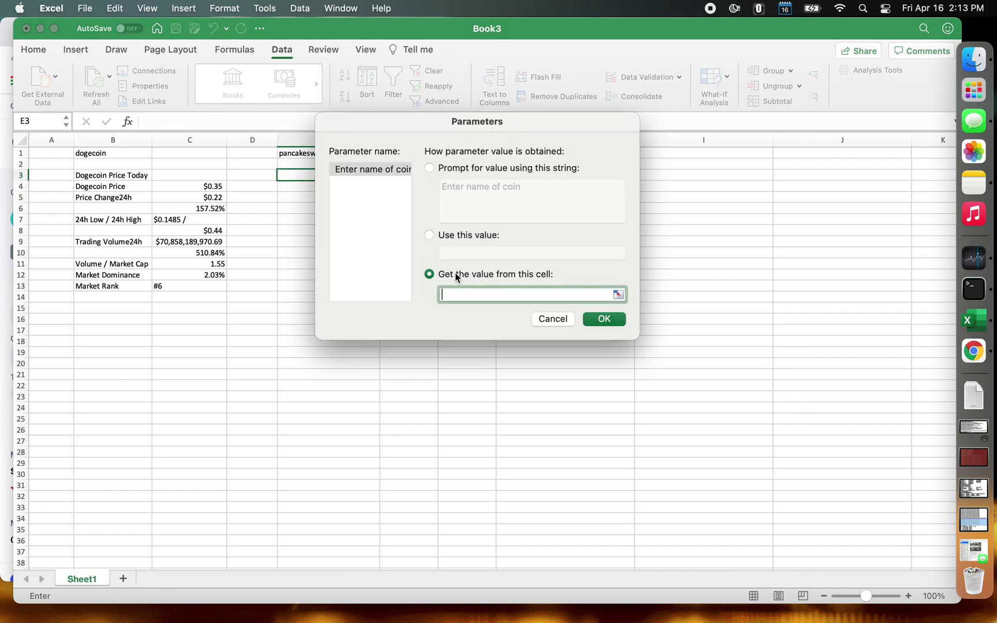
click(616, 294)
click(334, 154)
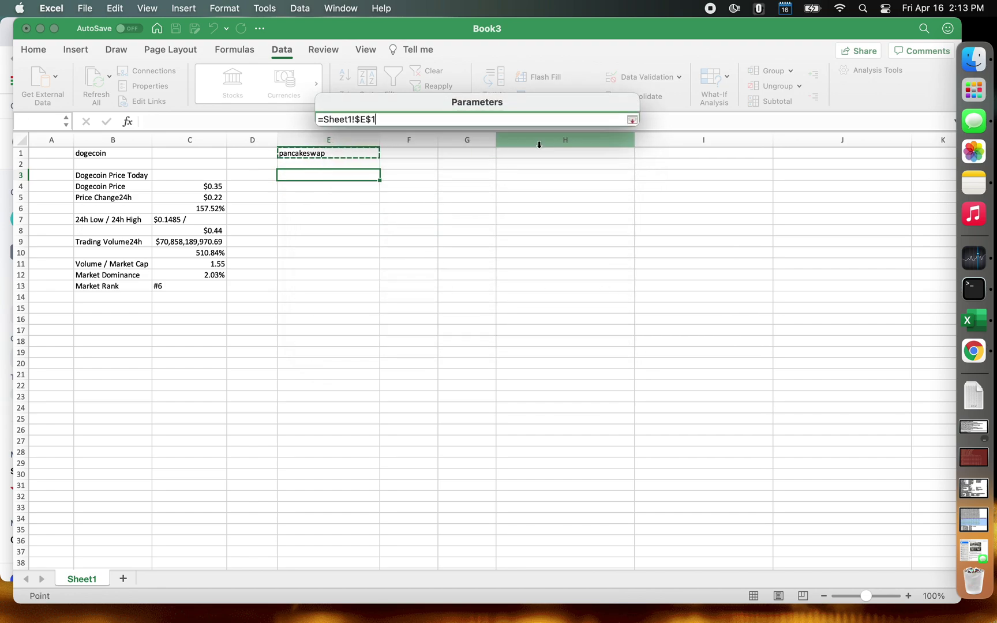
click(632, 119)
click(603, 319)
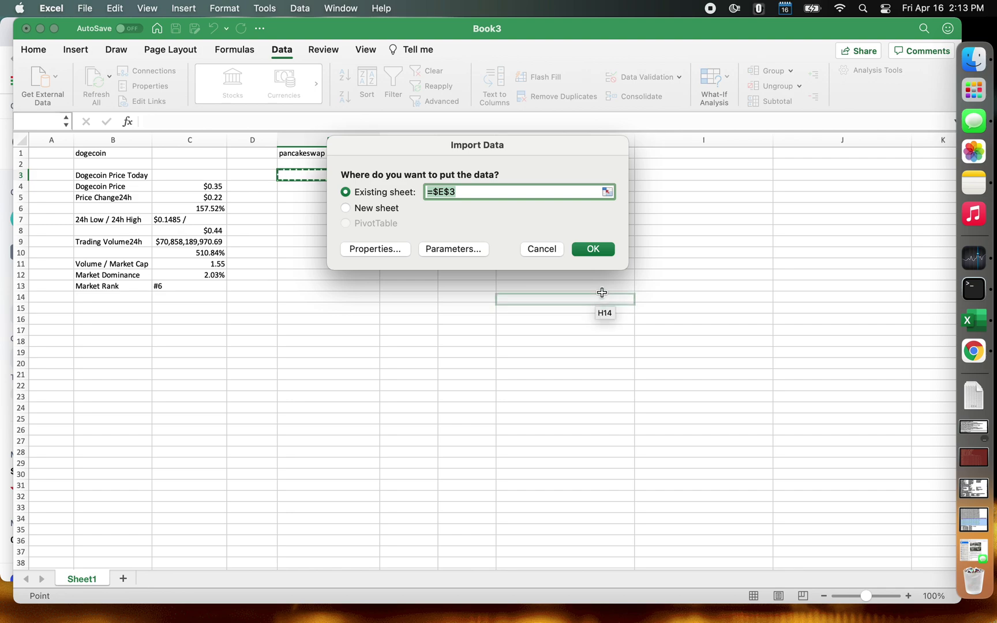
click(600, 252)
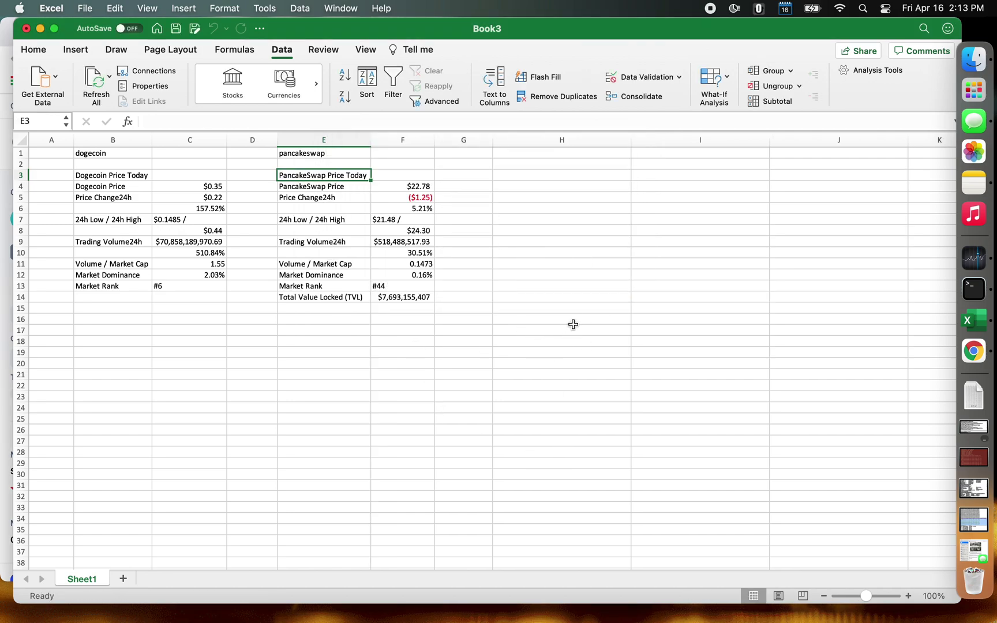
drag(492, 140, 465, 141)
Search CoinMarketCap for 'bunn', open PancakeBunny, and copy 'pancakebunny' from its web address
click(503, 153)
key(super+Tab)
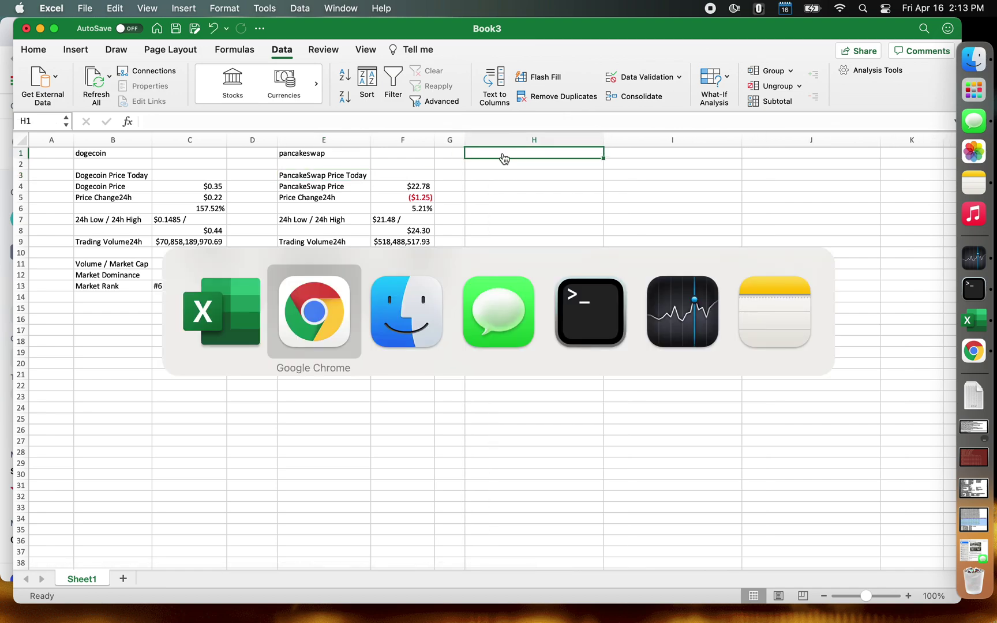
click(851, 144)
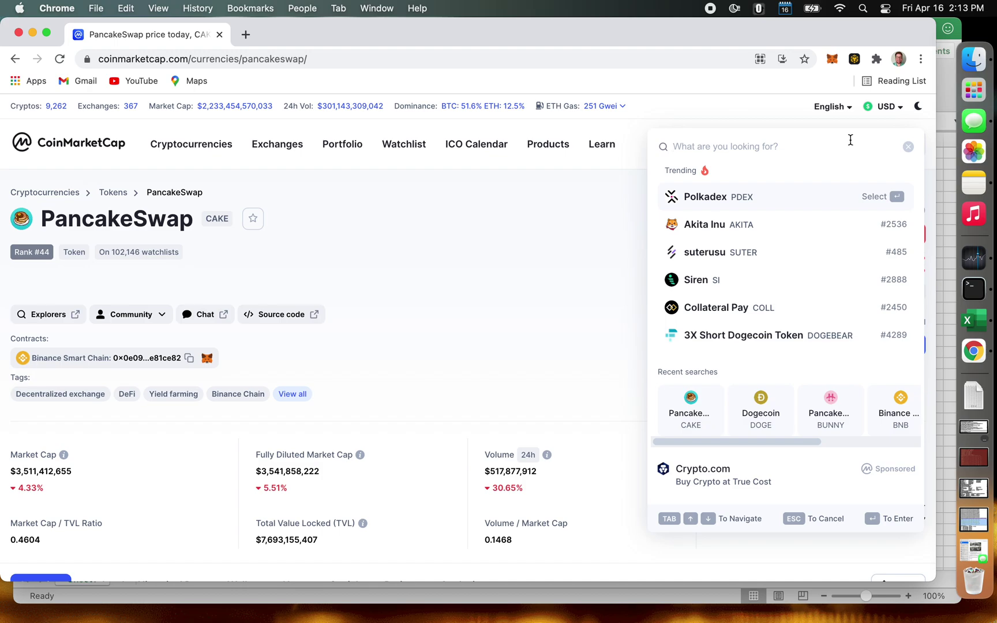
text(bunn)
click(791, 197)
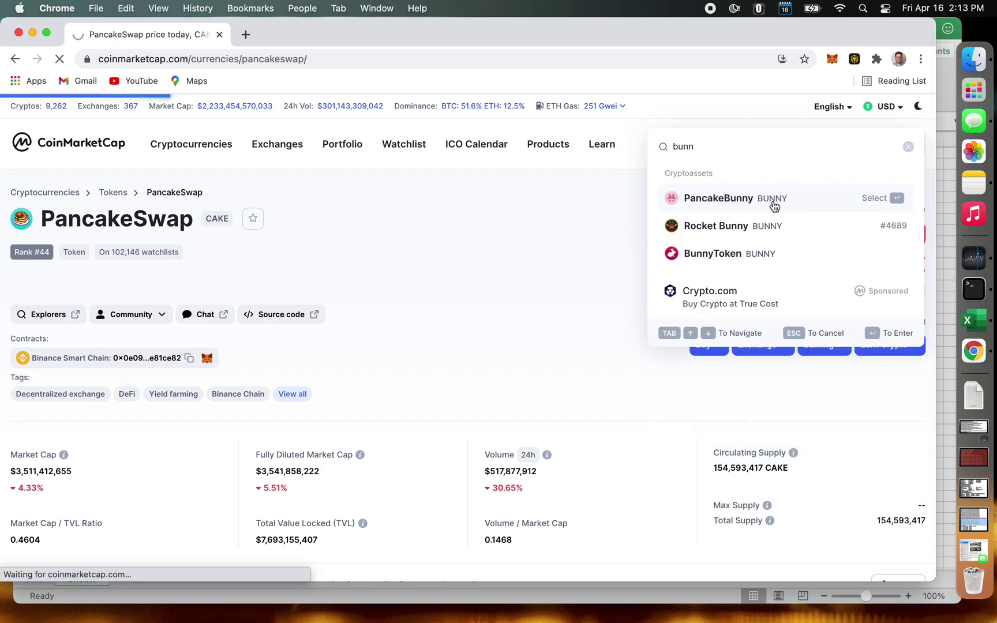
drag(241, 59, 308, 60)
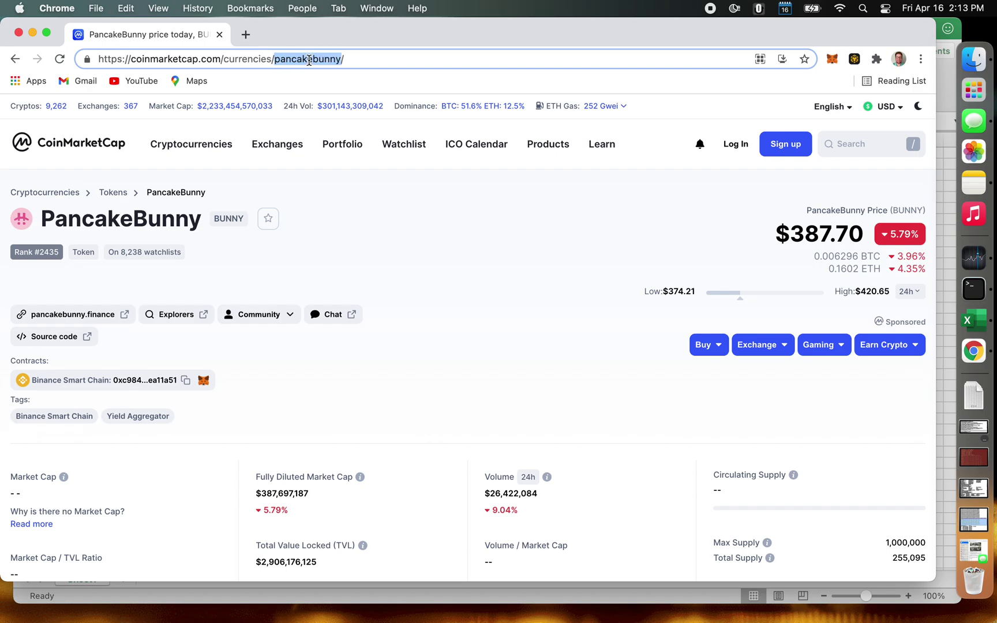
key(super+Tab)
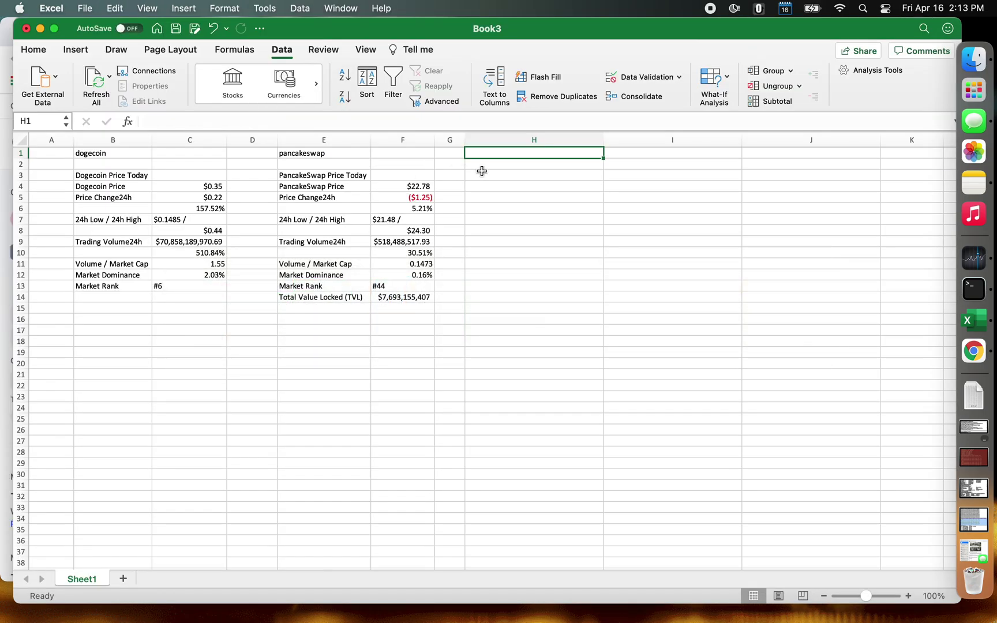
Paste pancakebunny into H1 and run the CoinMarketCapQuery01.iqy web query from cell H3
key(super+v)
click(503, 177)
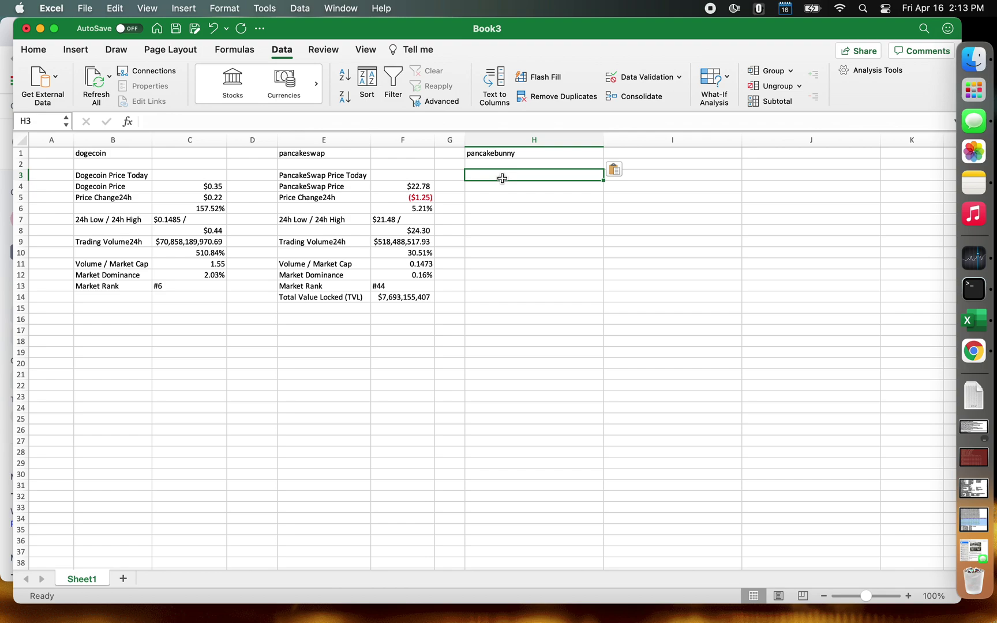
click(304, 11)
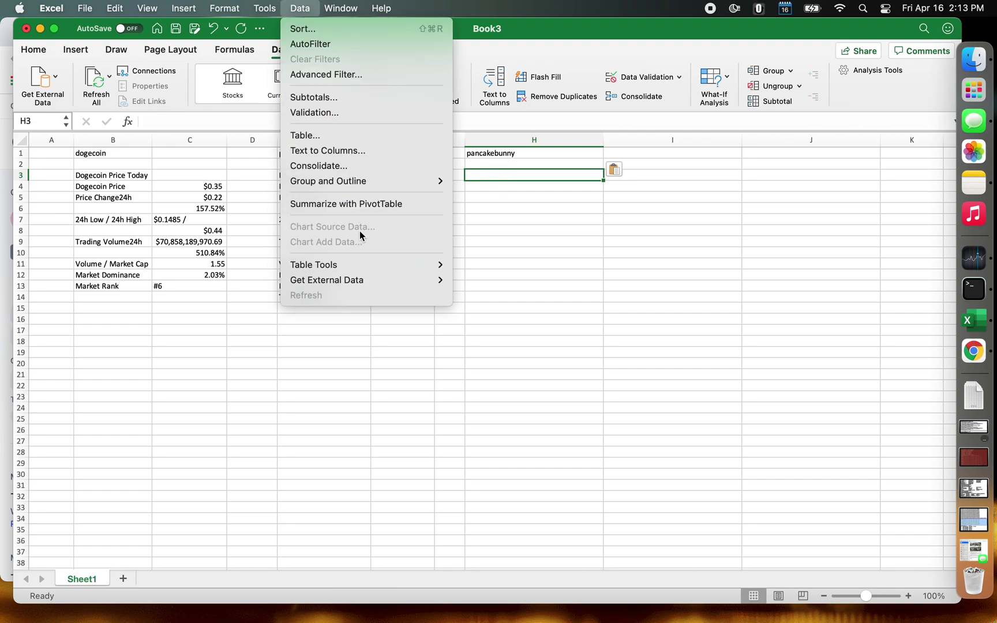
mouse_move(366, 267)
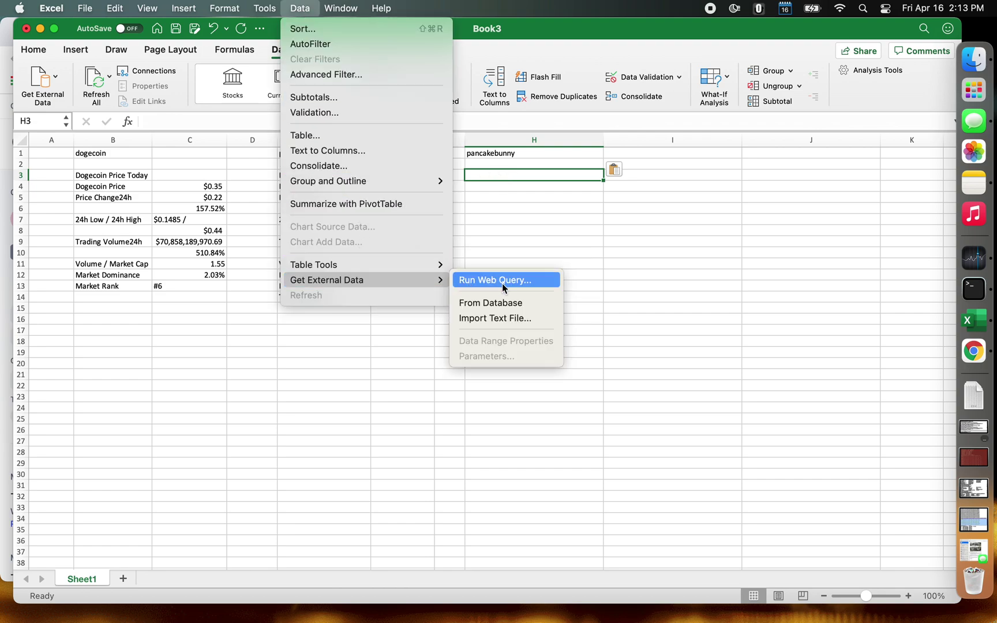
click(501, 282)
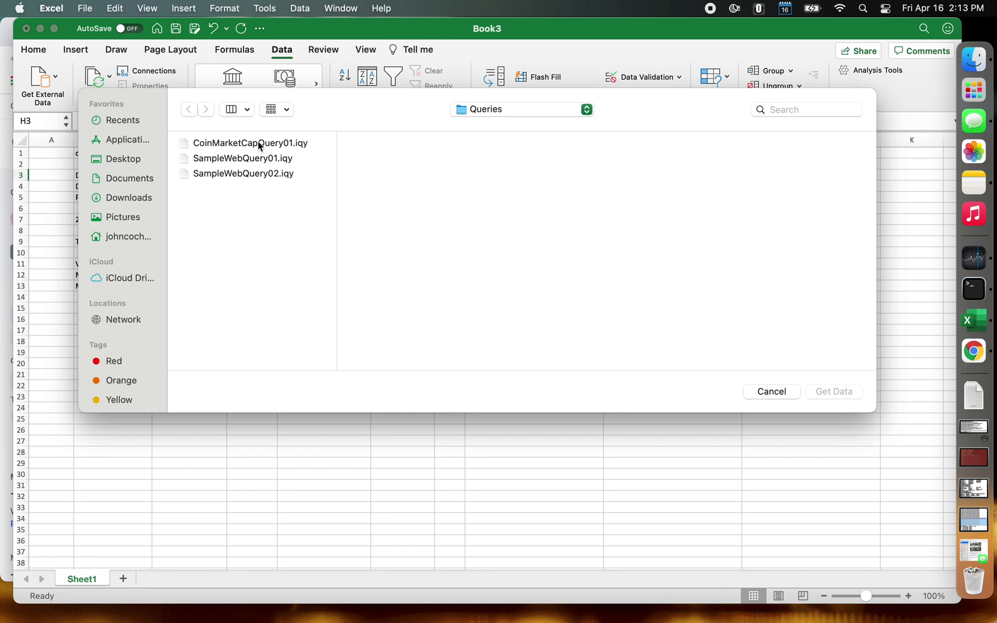
click(259, 145)
click(831, 391)
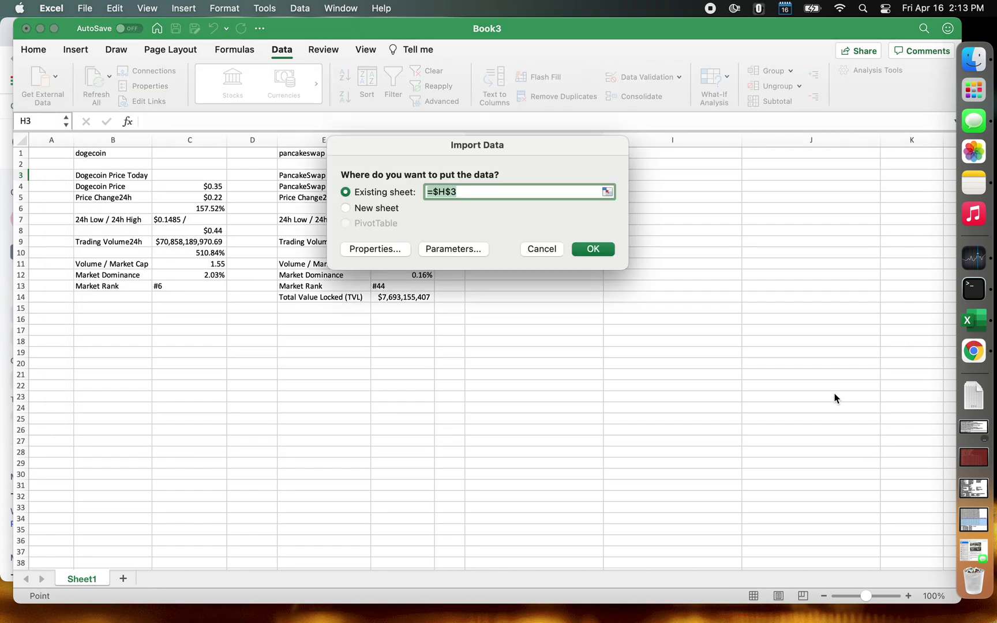
Link the coin-name parameter to cell H1 and import the PancakeBunny results at H3
click(460, 247)
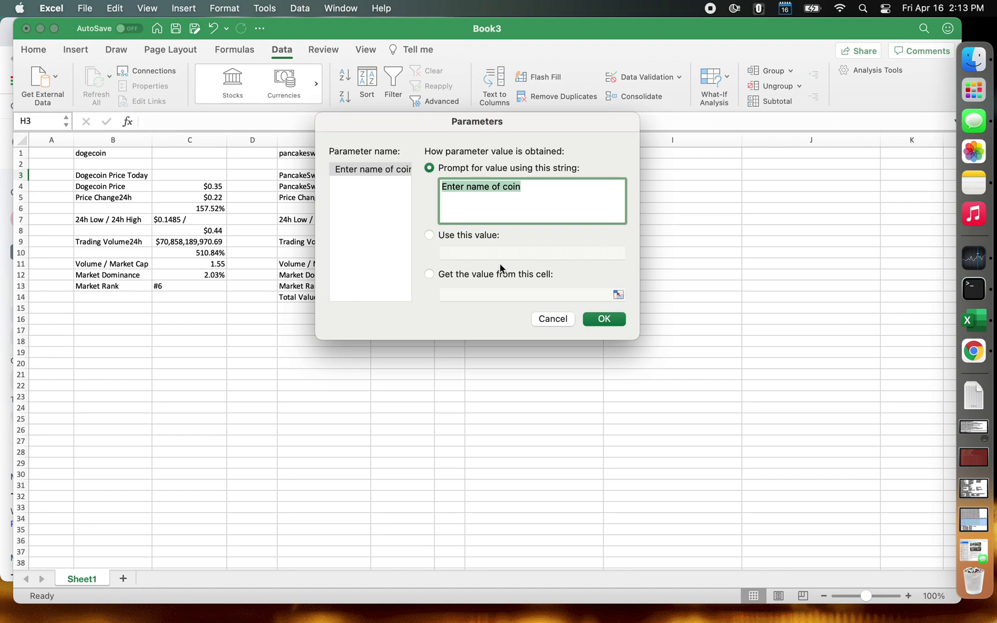
click(464, 273)
click(618, 295)
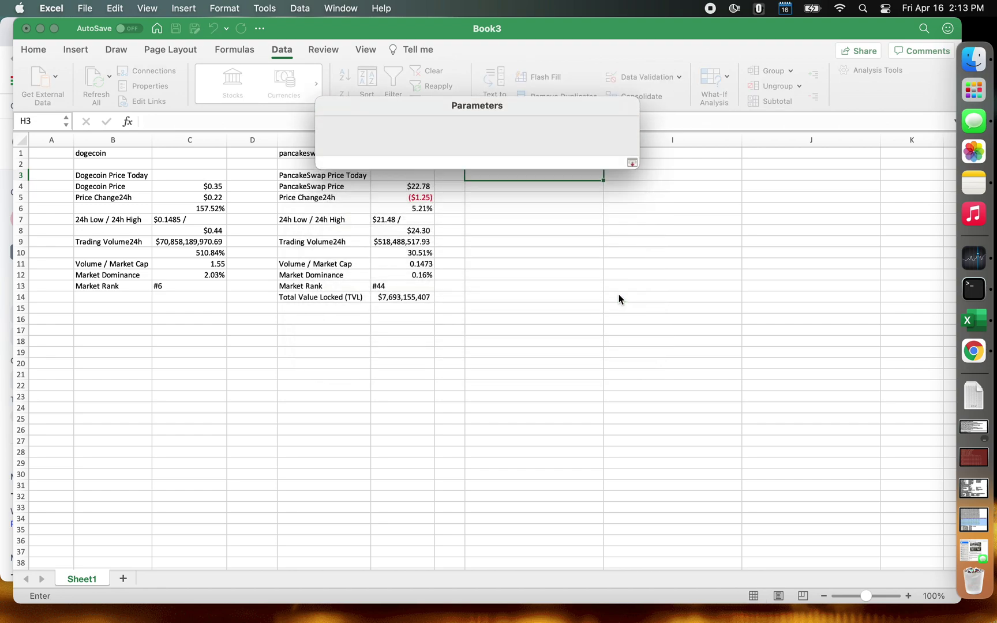
click(495, 160)
click(494, 155)
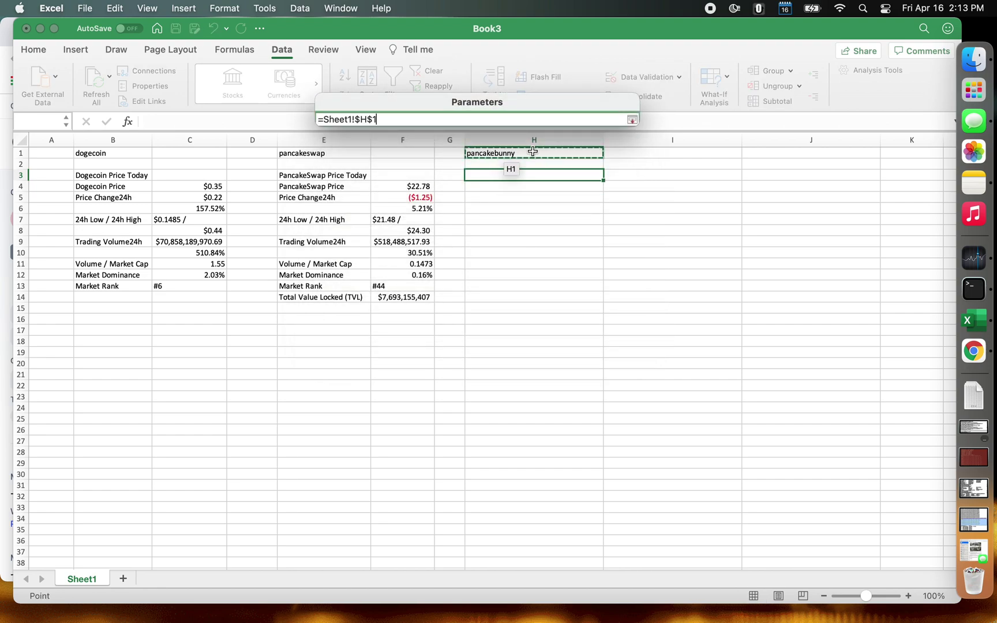
click(631, 120)
click(603, 318)
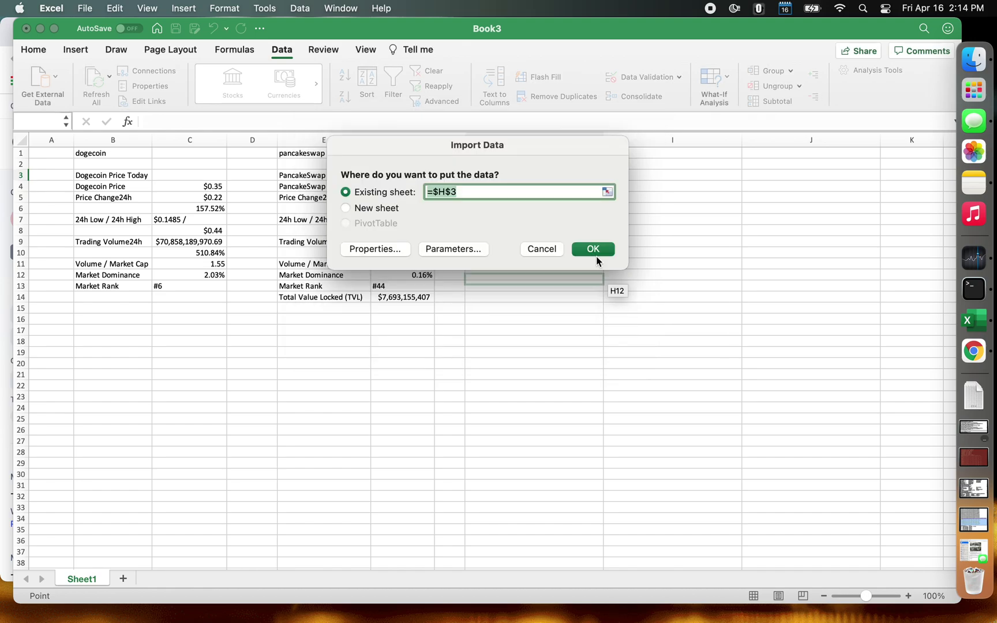
click(595, 247)
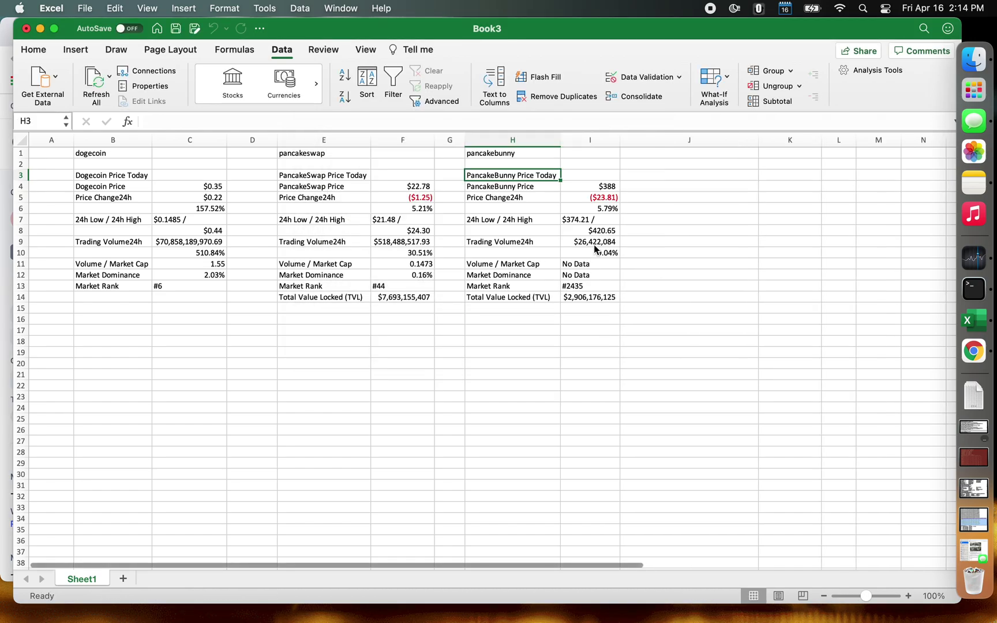
Rename Sheet1 to Pricing and add a new sheet named Values
double_click(90, 578)
text(cing)
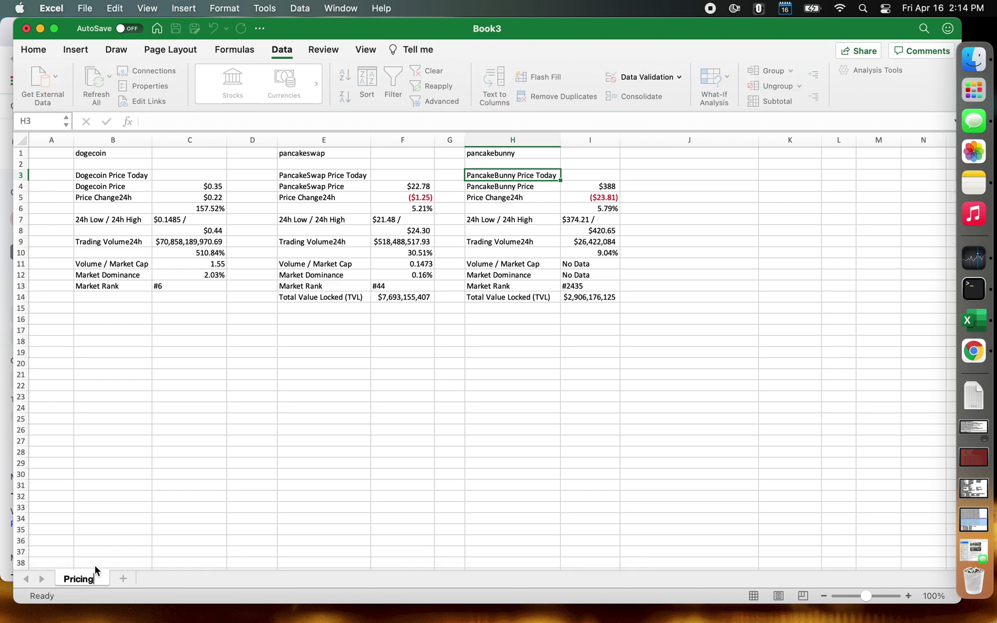
click(113, 518)
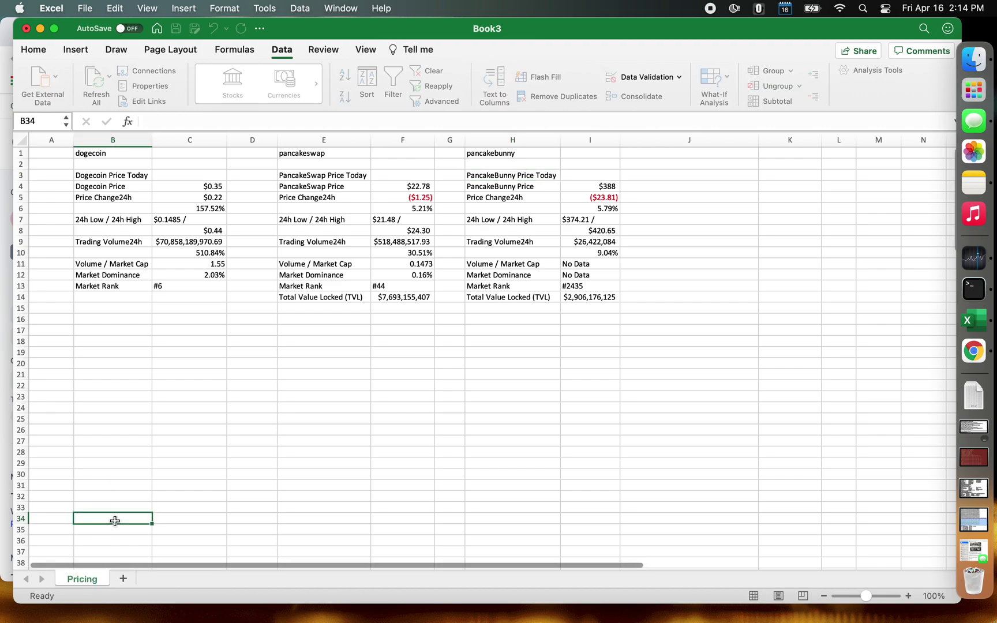
click(124, 579)
double_click(124, 579)
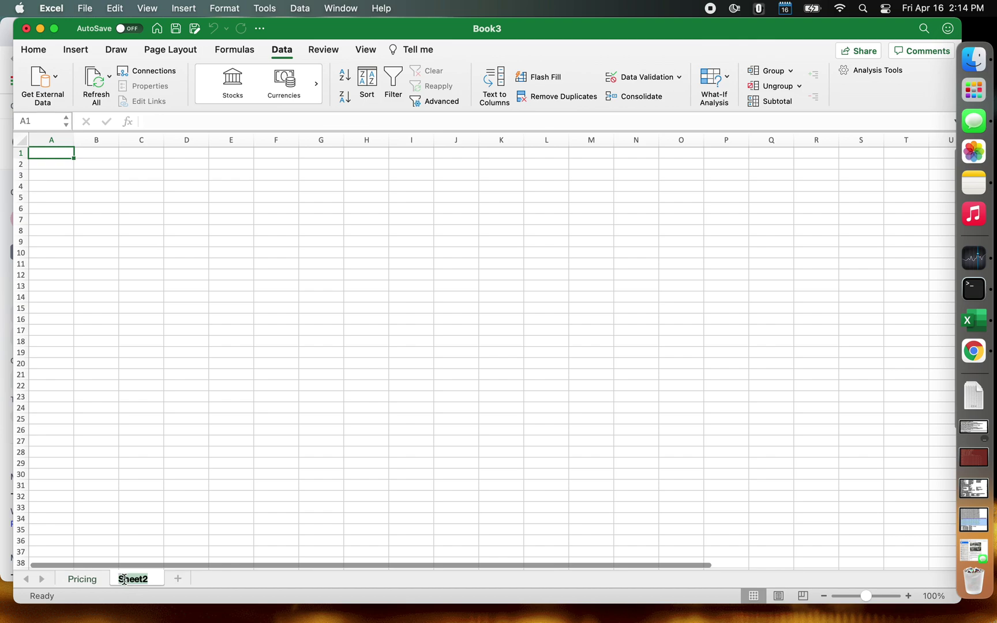
text(c)
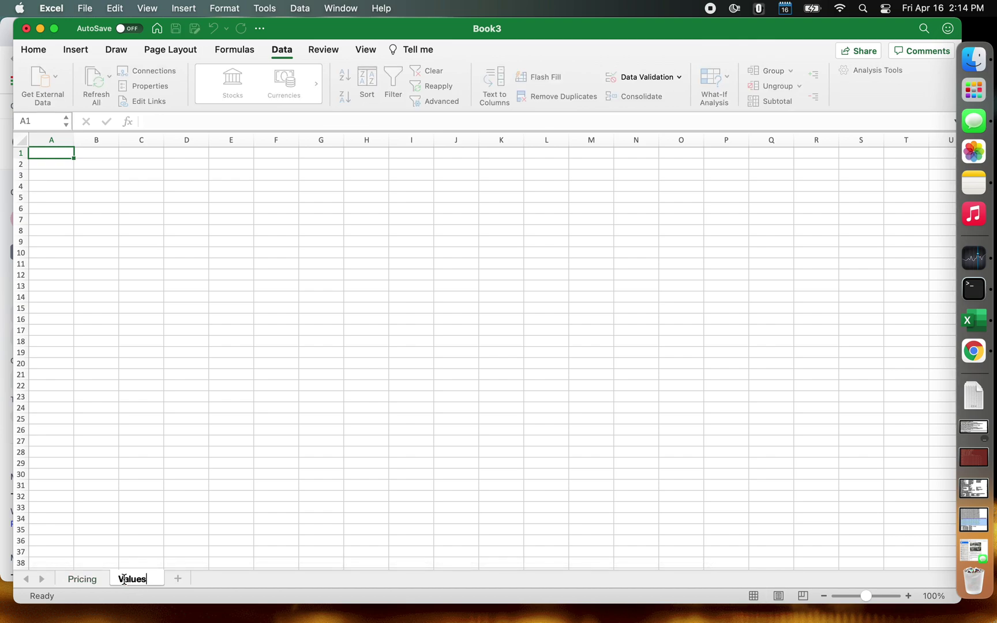
click(122, 152)
Enter Doge with 1000 under a Number of coins header, add a Price header, and widen column B
click(62, 176)
text(Doge)
key(Tab)
key(Up)
text(Nu)
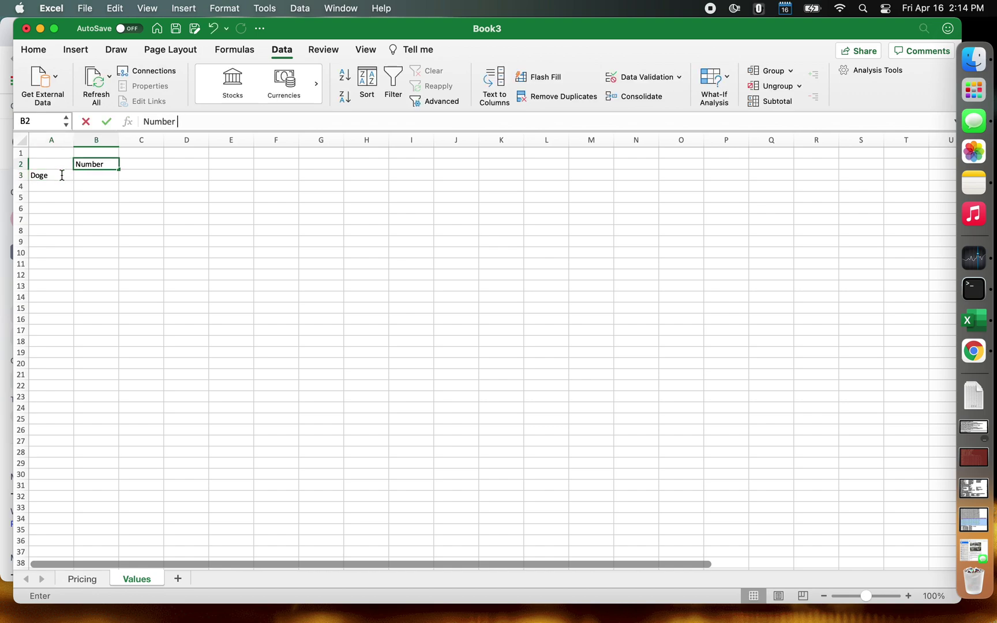
text(mber of coins)
key(Return)
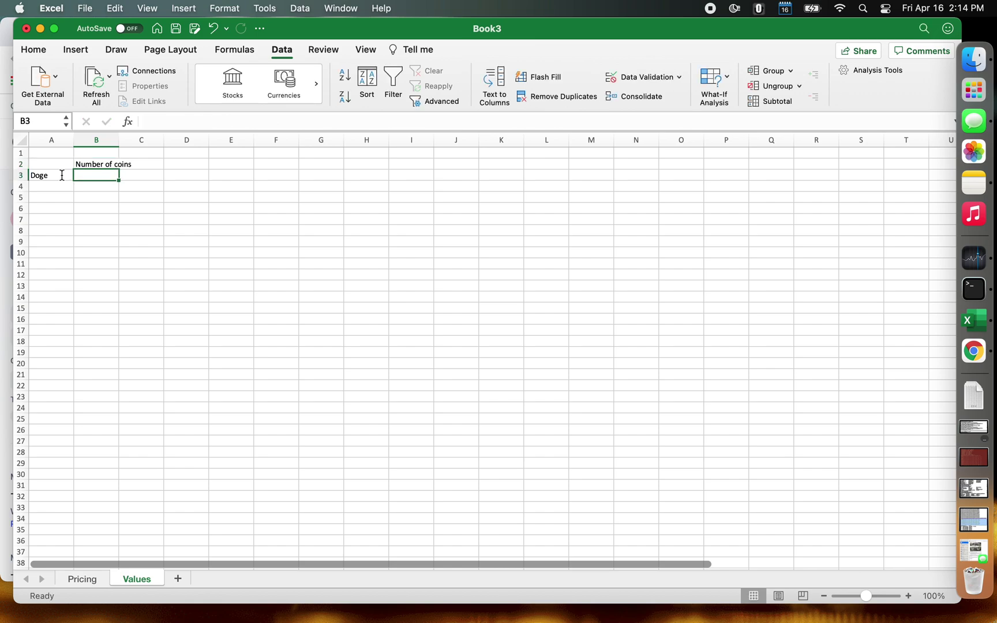
text(1000)
key(Tab)
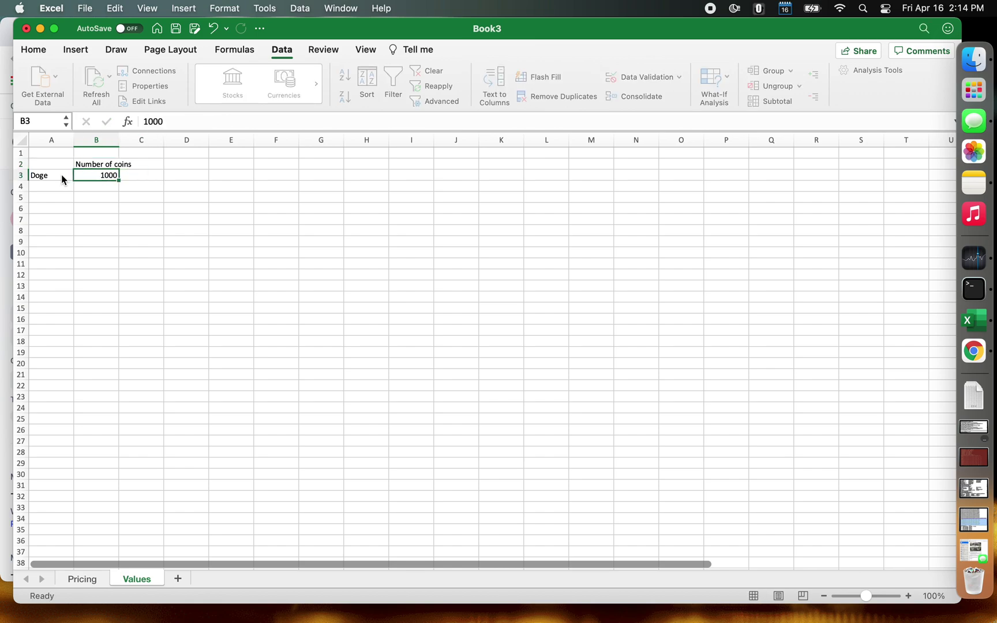
drag(119, 139, 142, 139)
key(Up)
text(Price)
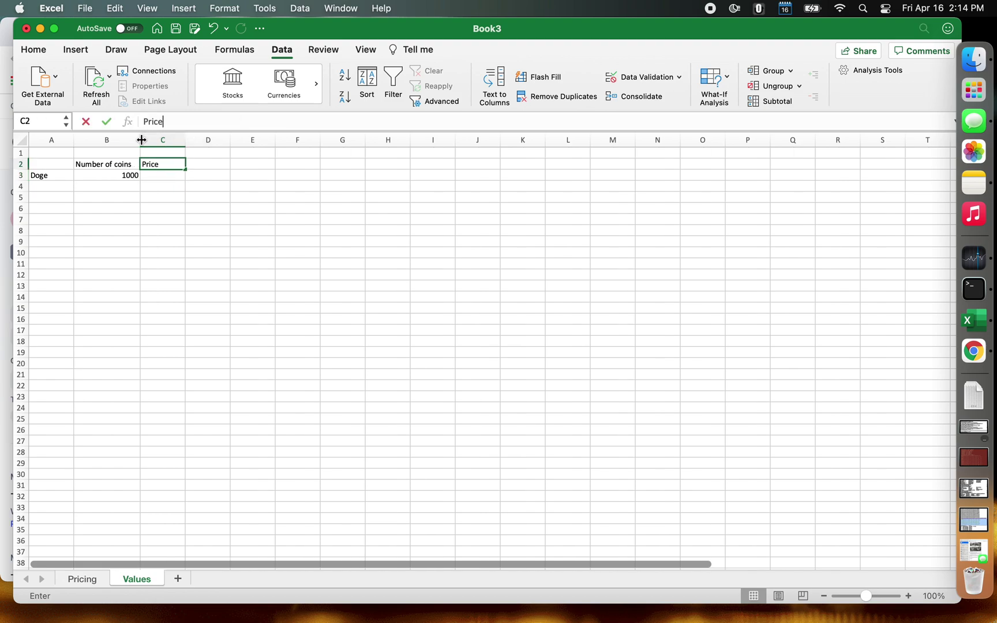
key(Return)
Link Doge's price in C3 to Pricing!C4
text(=)
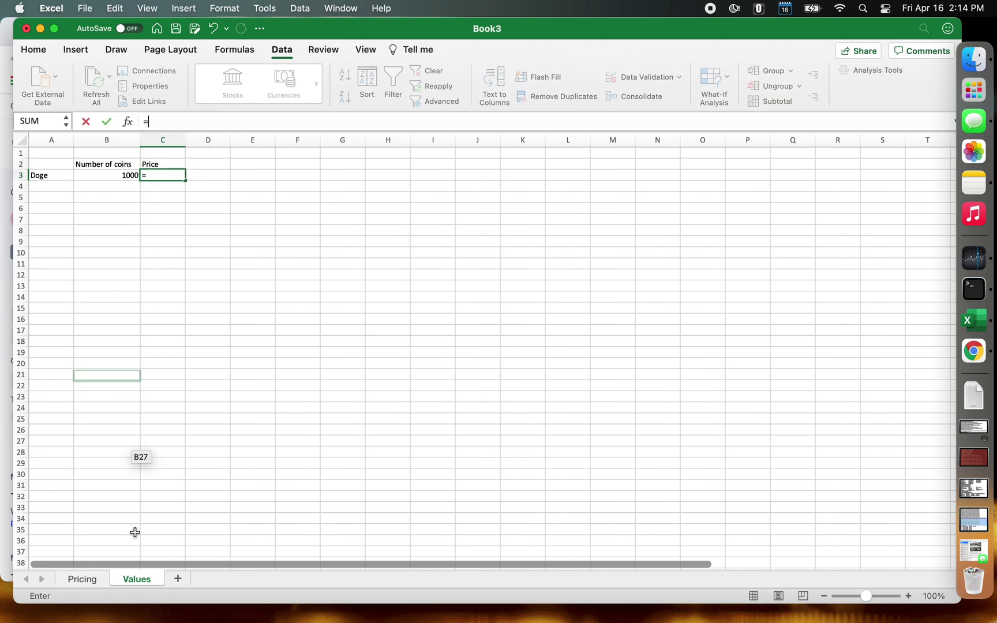
click(88, 581)
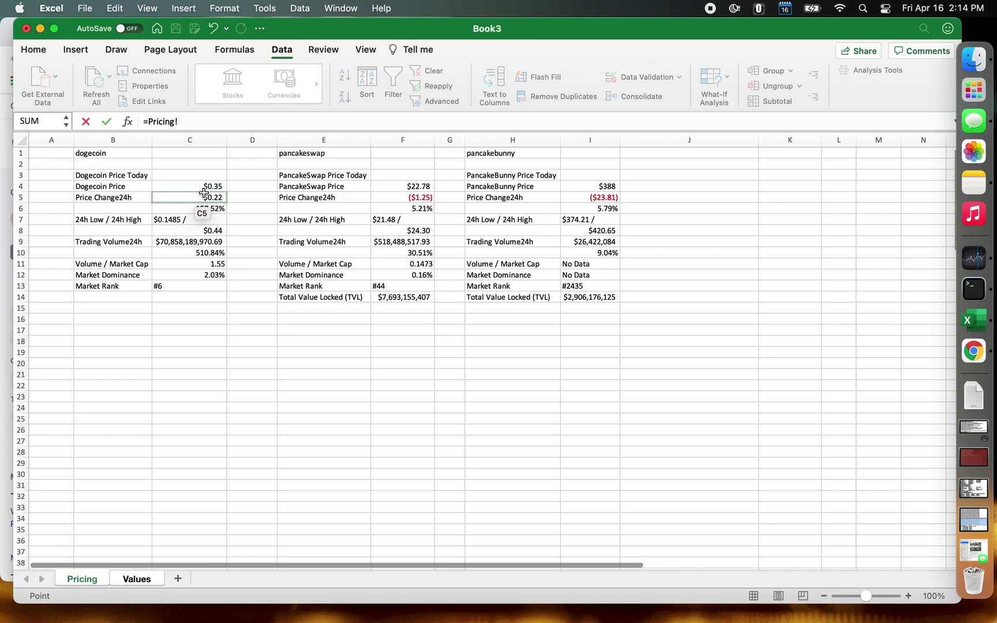
click(205, 189)
key(Return)
Add a Value header in D2 and compute Doge's value in D3 as =C3*B3
key(Up)
key(Right)
key(Up)
text(Vl)
key(BackSpace)
text(alue)
key(Tab)
key(Return)
text(=C3*B3)
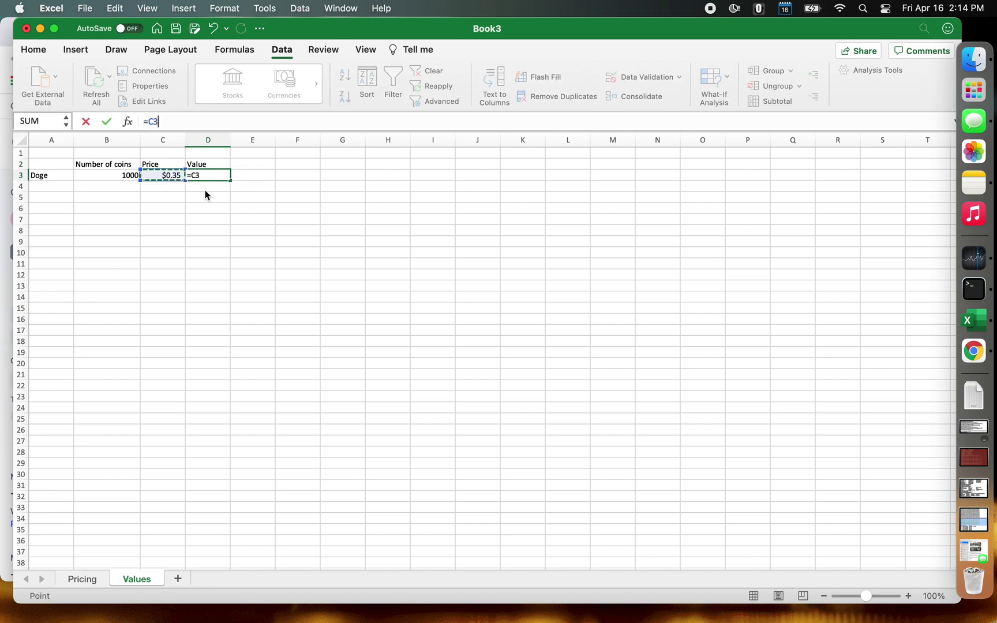
key(Return)
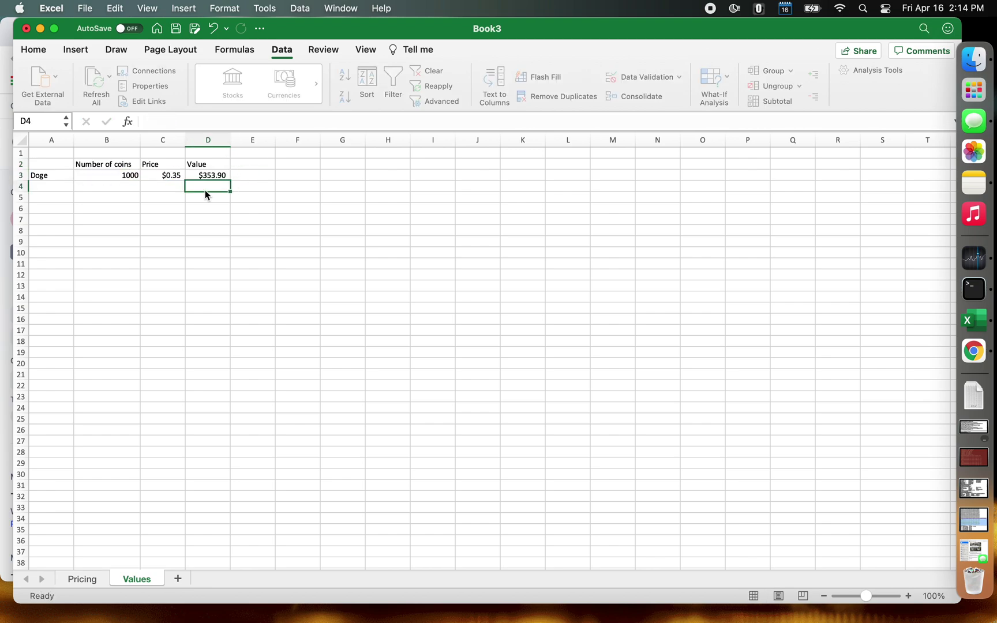
Add a Cake row with 1000 coins and its price linked to Pricing!F4
key(Left)
key(Left)
key(Left)
text(Cake)
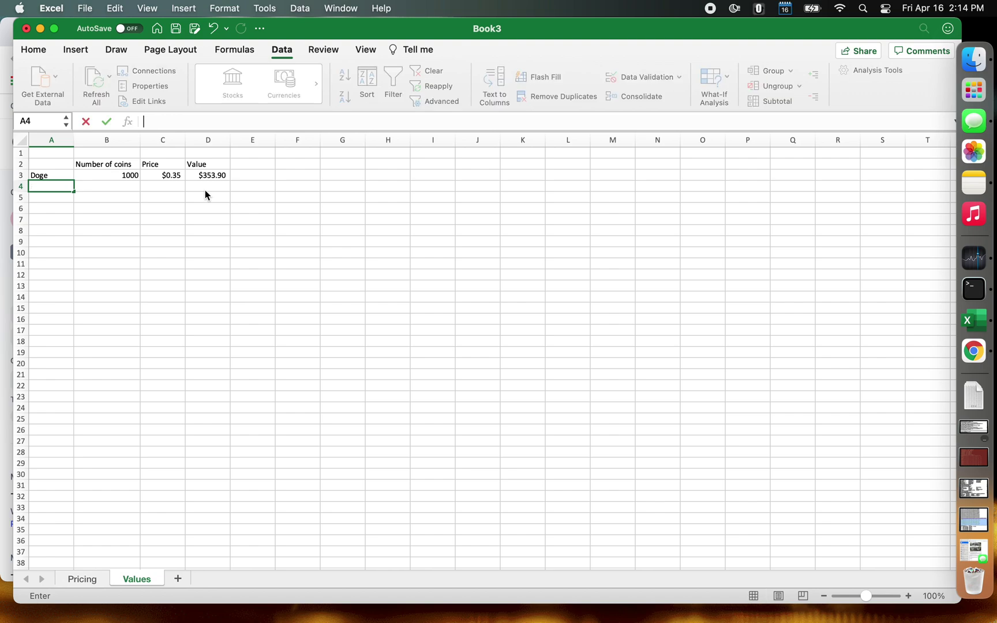
key(Tab)
text(100)
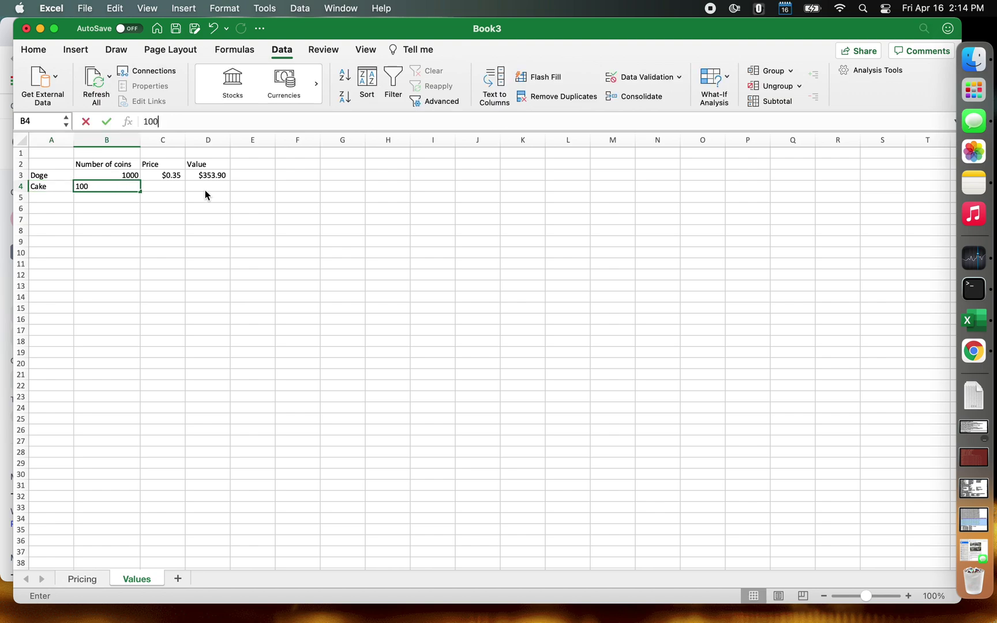
text(0)
key(Tab)
text(=)
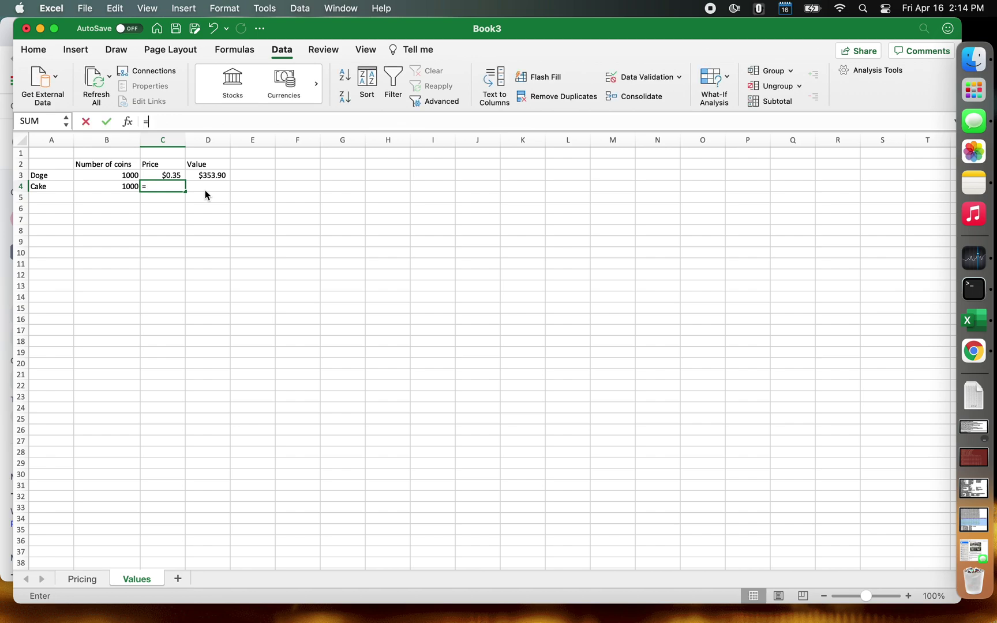
click(82, 579)
click(408, 185)
key(Return)
Copy the D3 value formula down to D4 for Cake
key(Up)
key(Right)
key(Right)
key(Right)
key(Up)
key(cmd+c)
key(Down)
key(cmd+v)
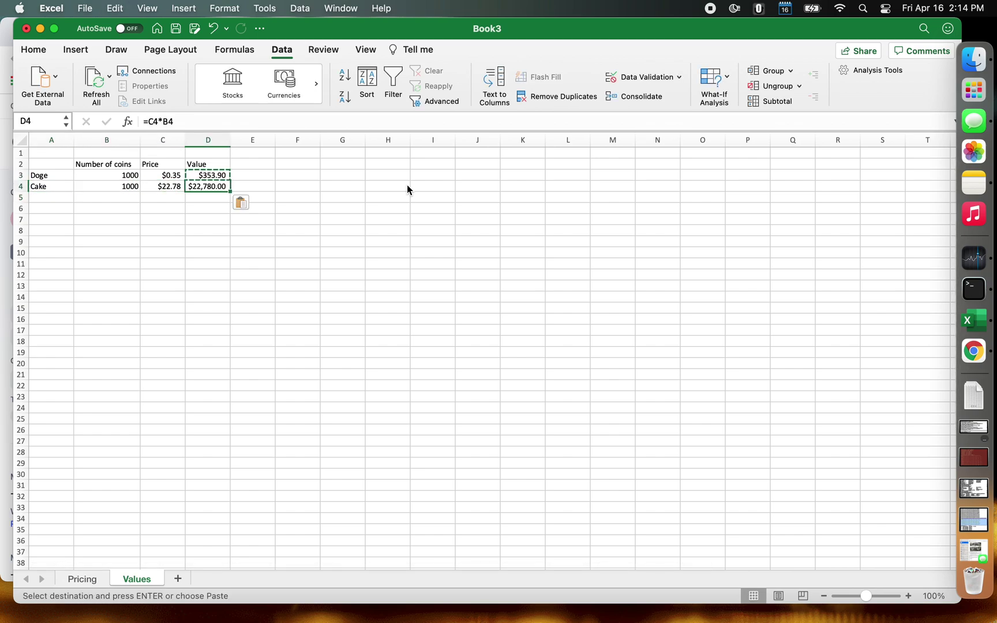
Total the holdings in D5 with =SUM(D3:D4) and select D3:D5
key(Return)
text(=sum()
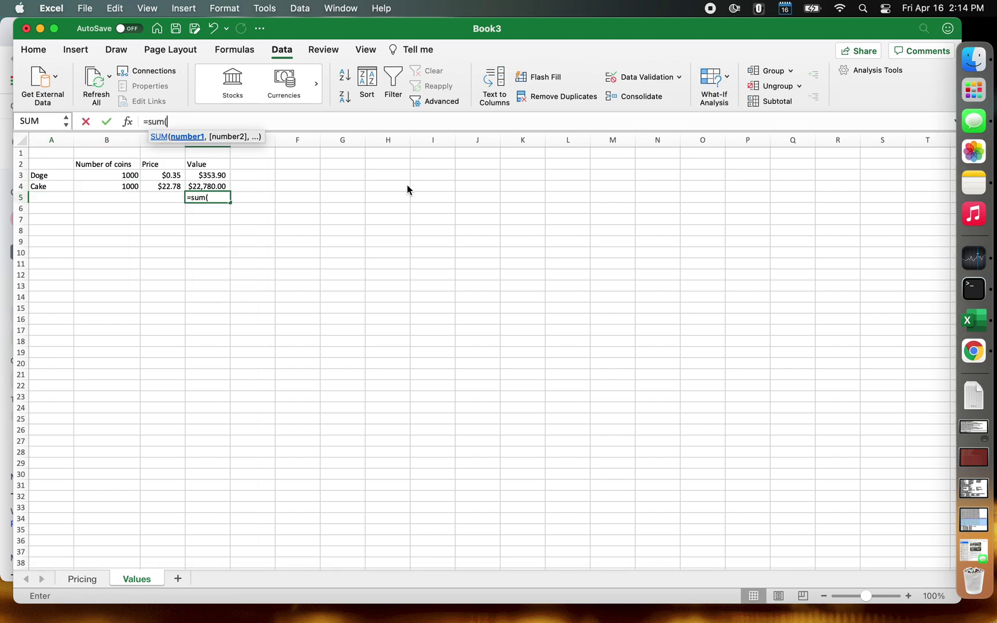
key(Up)
key(shift+Up)
text())
key(Return)
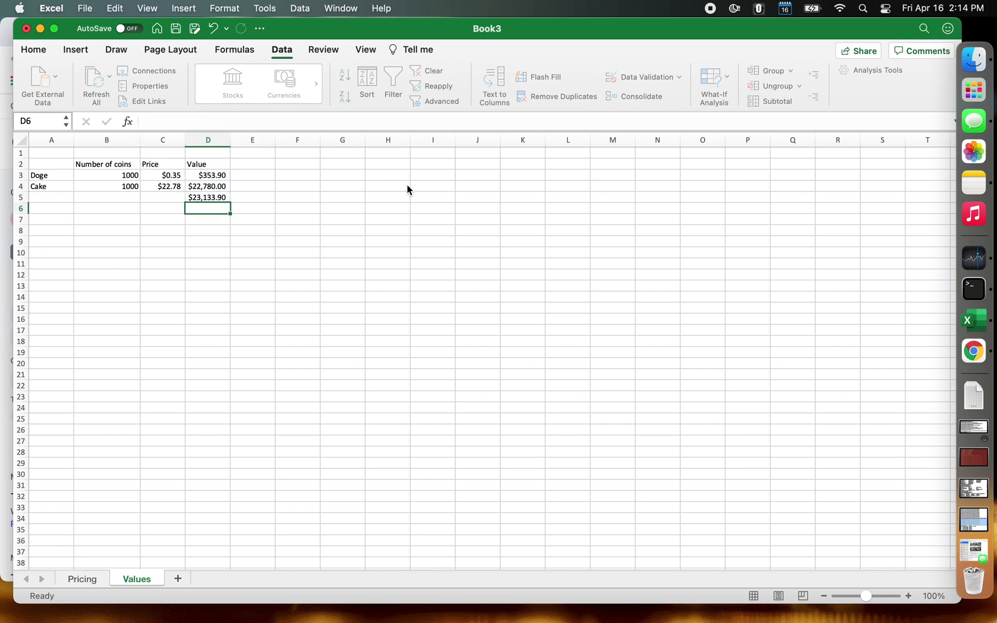
key(Up)
key(Up)
key(Up)
key(shift+Down)
key(shift+Down)
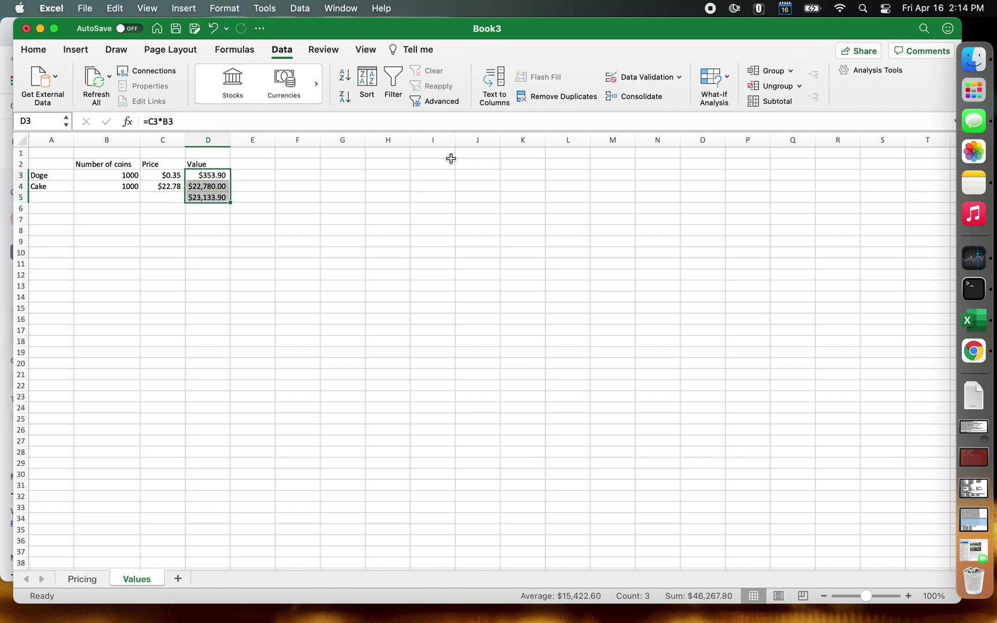
Show the Value cells D3:D5 as whole dollars by removing both decimal places
click(43, 51)
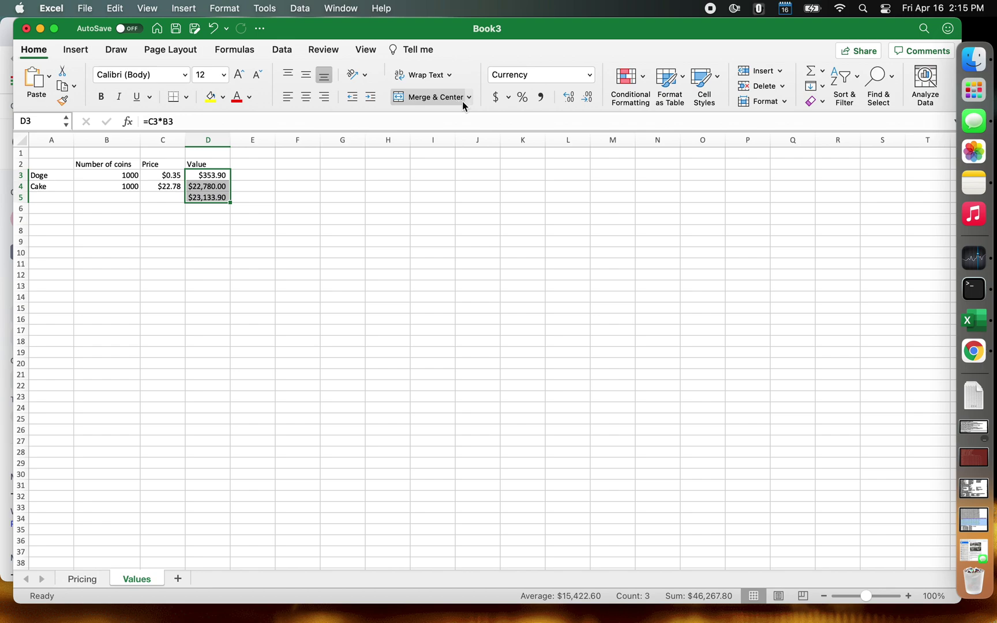
click(587, 100)
click(587, 99)
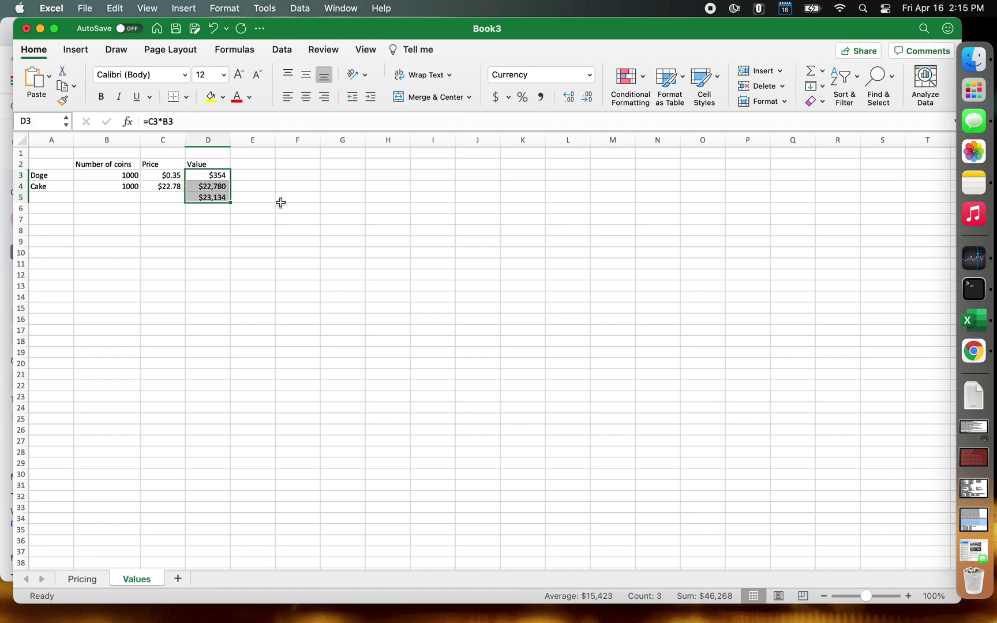
click(282, 202)
Label the totals row by entering Total in cell A5
click(59, 198)
text(Thi)
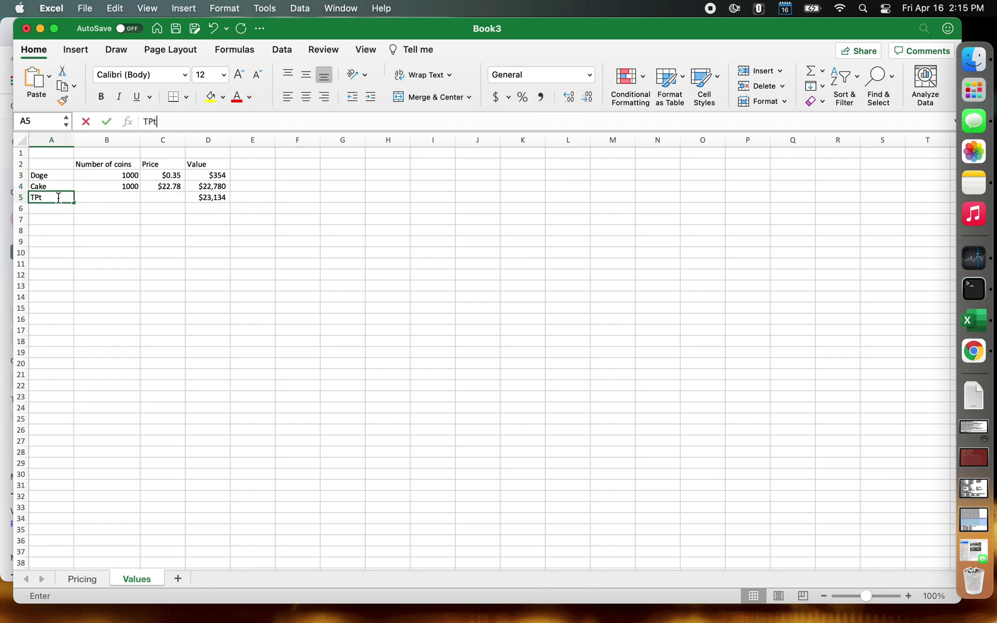
key(BackSpace)
key(BackSpace)
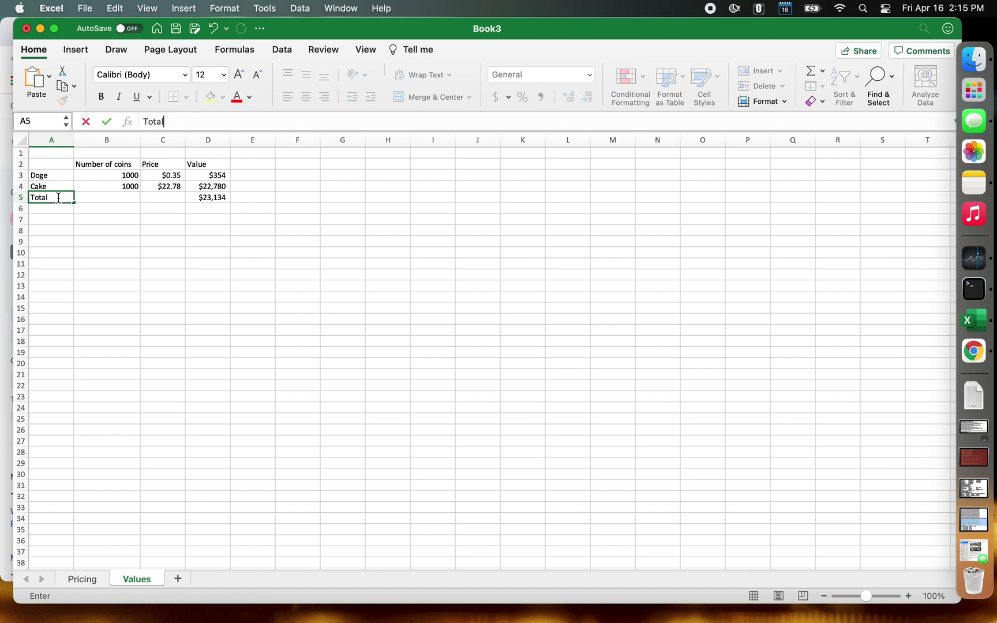
text(otal)
key(Return)
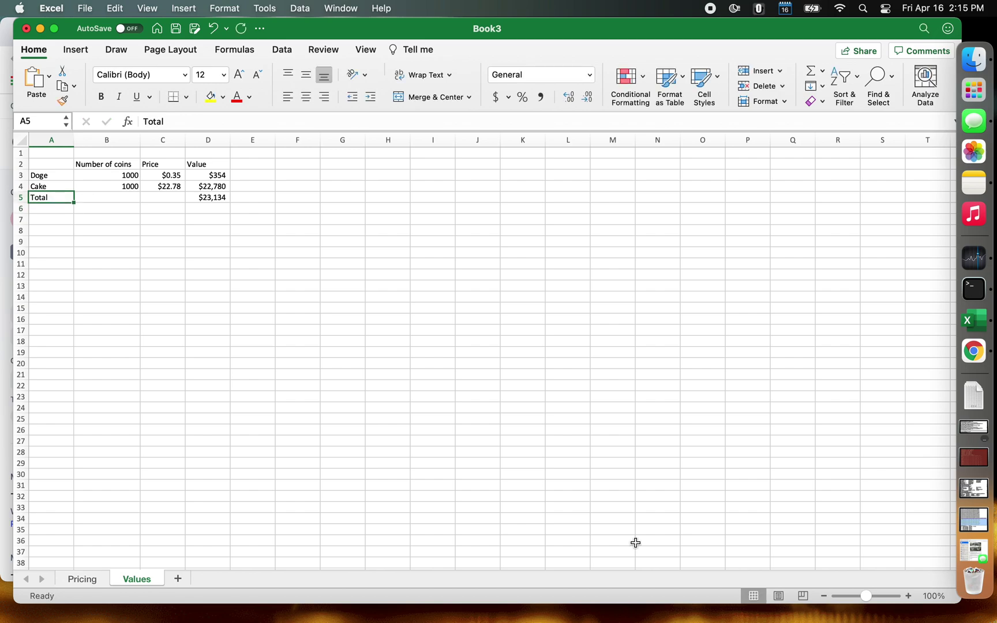
Zoom the Values sheet in to 150% for easier reading
click(907, 597)
click(908, 596)
click(907, 596)
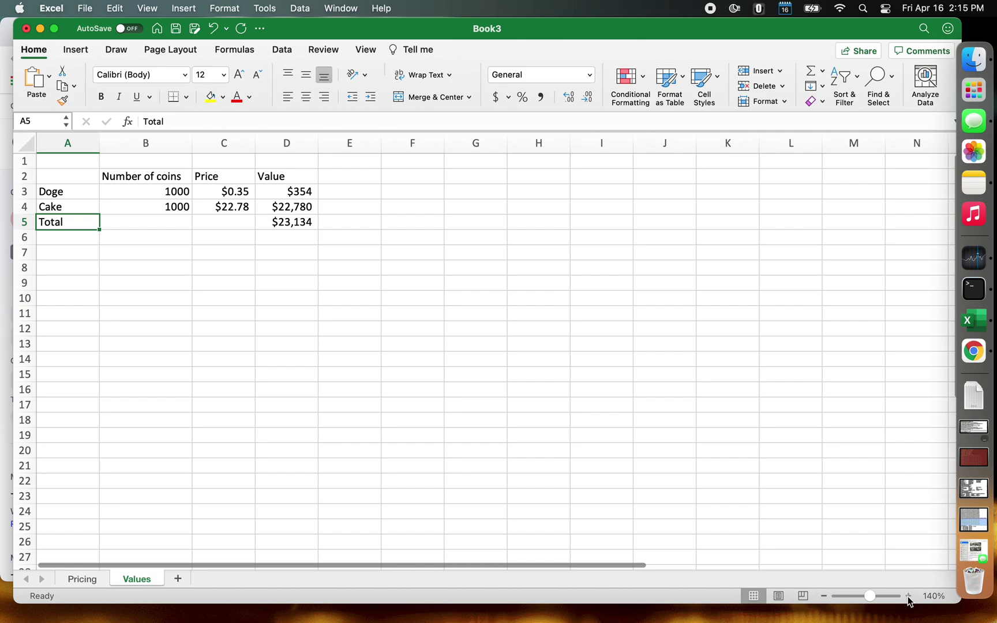
click(908, 596)
click(908, 597)
click(506, 427)
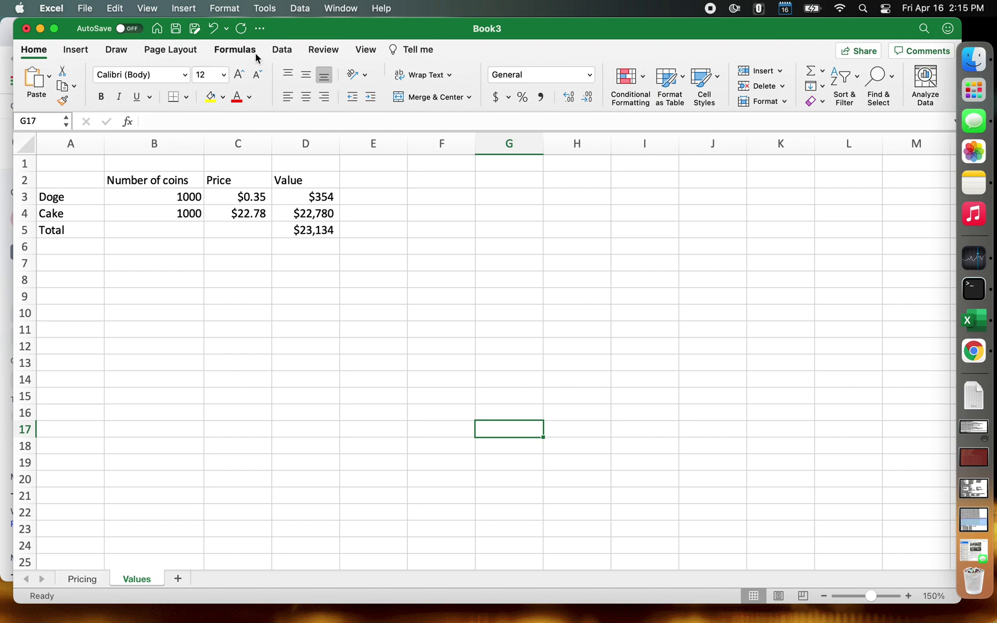
click(280, 52)
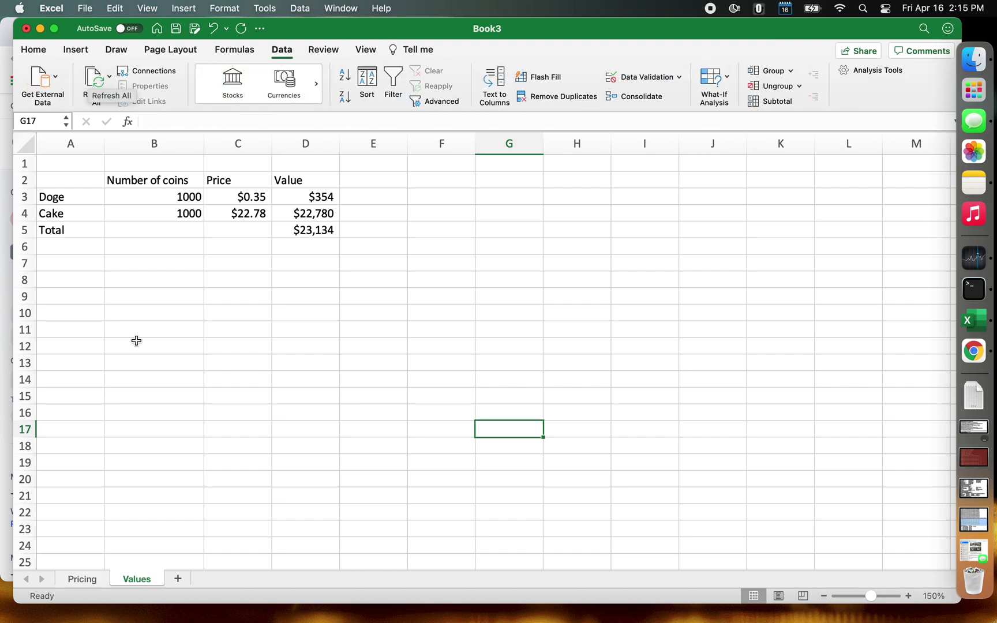
Refresh all web-query prices on the Pricing sheet, updating Doge to $347 and the total to $23,127
click(81, 579)
click(95, 84)
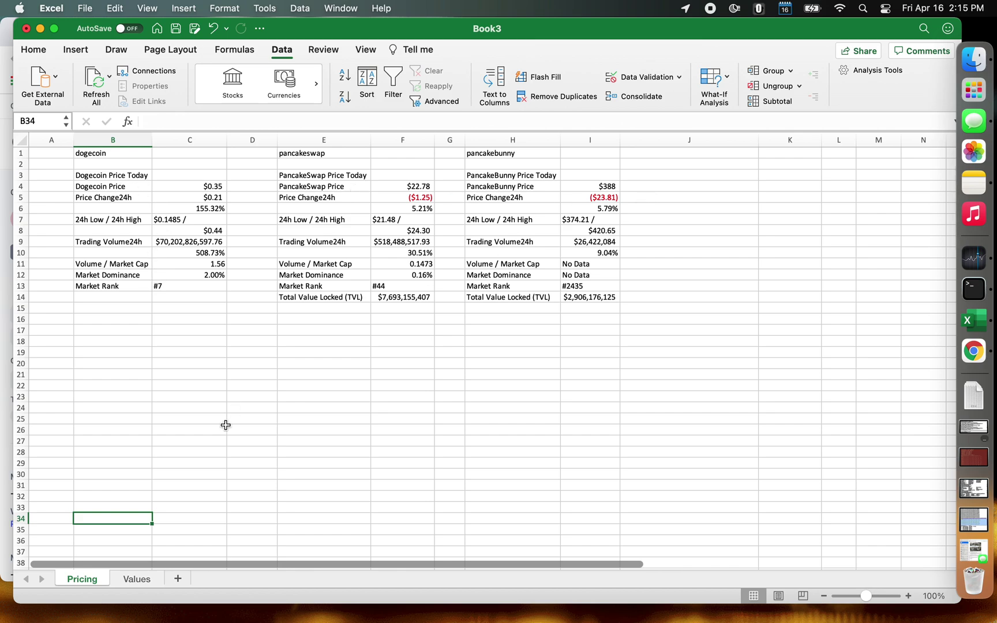
click(141, 580)
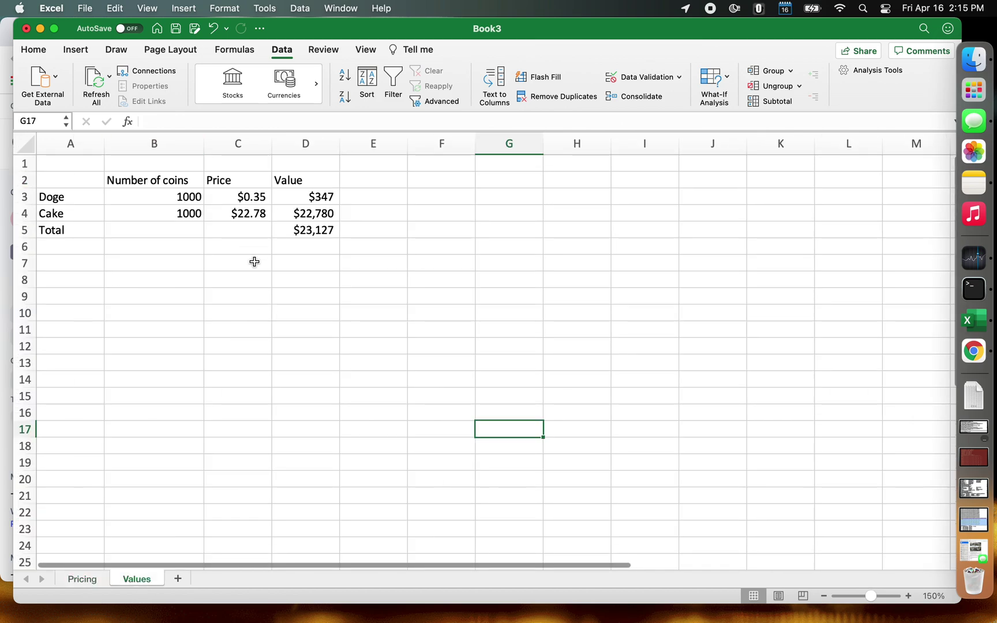